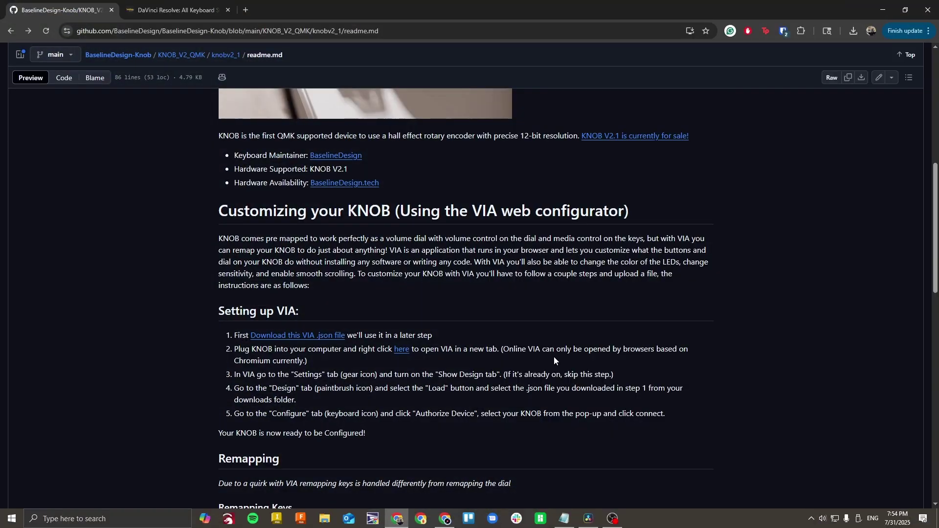
Step: Save KNOB_V2.1.1VIA.json from the readme into Downloads, then right-click the VIA 'here' link
{"action": "scroll", "coordinate": [378, 245], "scroll_direction": "down", "scroll_amount": 1}
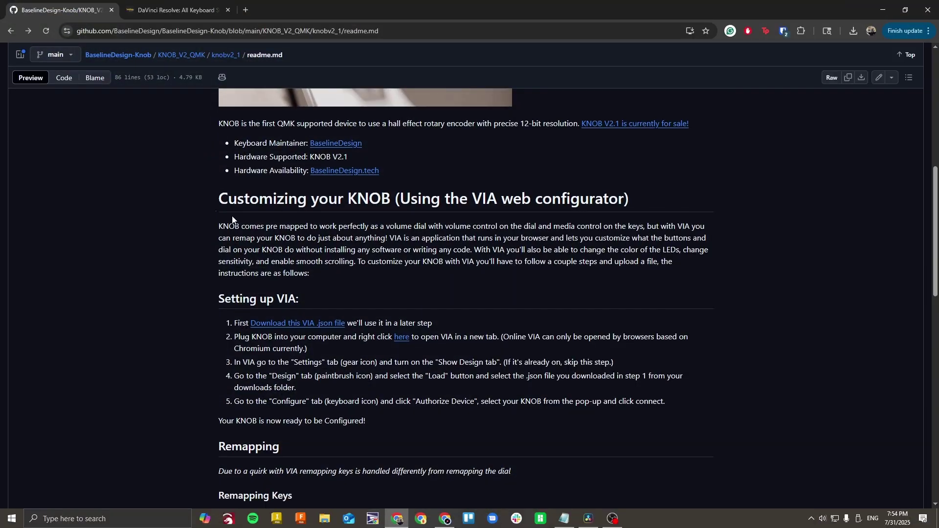
{"action": "scroll", "coordinate": [303, 230], "scroll_direction": "down", "scroll_amount": 2}
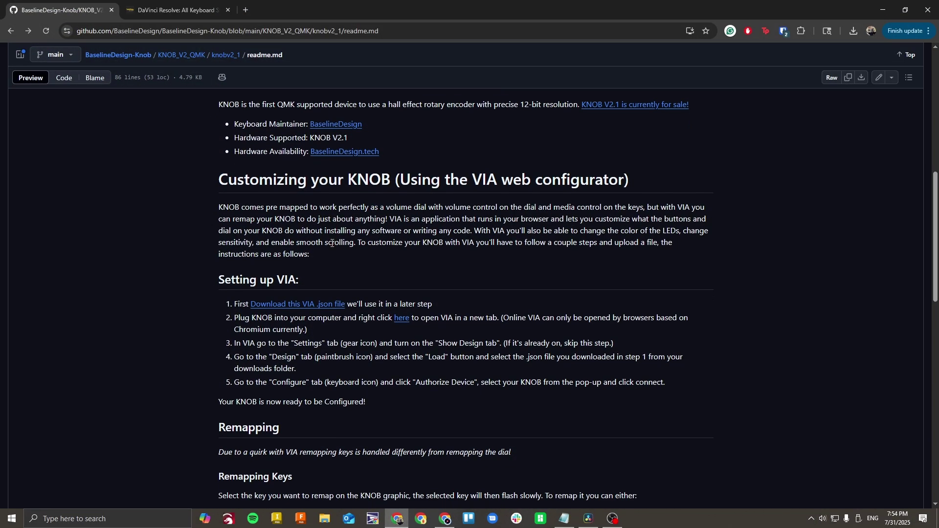
{"action": "scroll", "coordinate": [325, 243], "scroll_direction": "down", "scroll_amount": 2}
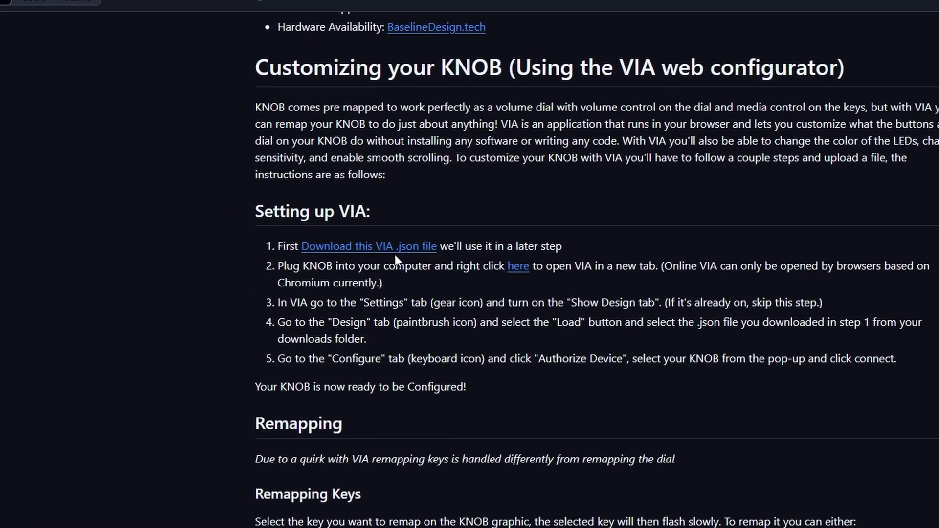
{"action": "left_click", "coordinate": [413, 247]}
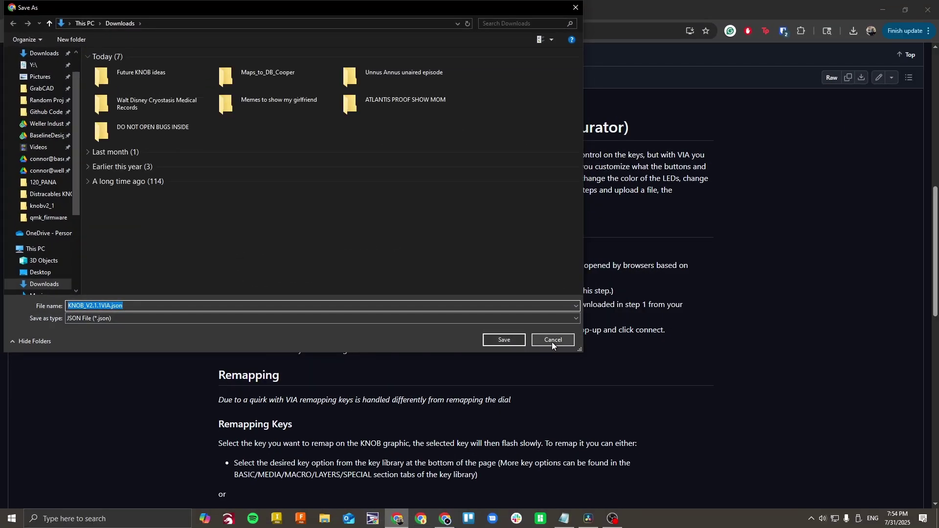
{"action": "left_click", "coordinate": [506, 342]}
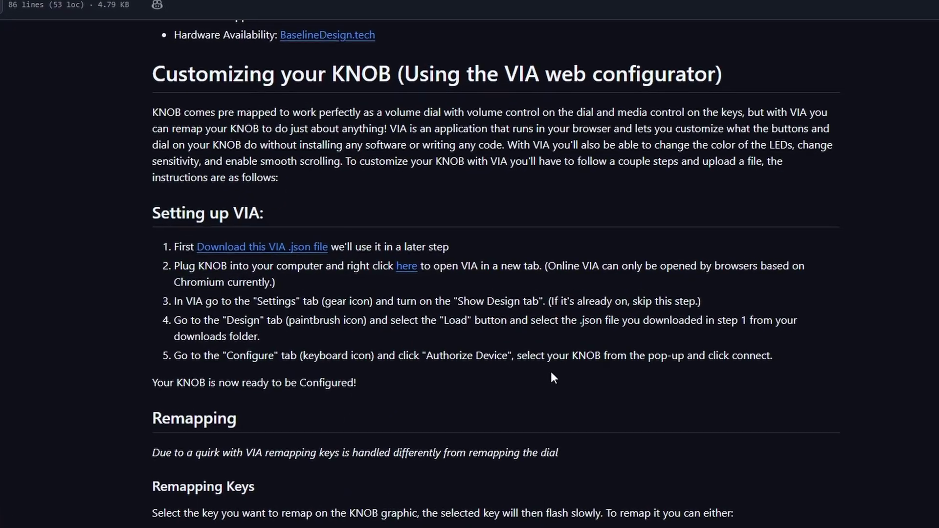
{"action": "right_click", "coordinate": [406, 266]}
Step: Open VIA, enable Show Design tab, and load KNOB_V2.1.1VIA.json as a draft definition
{"action": "left_click", "coordinate": [454, 283]}
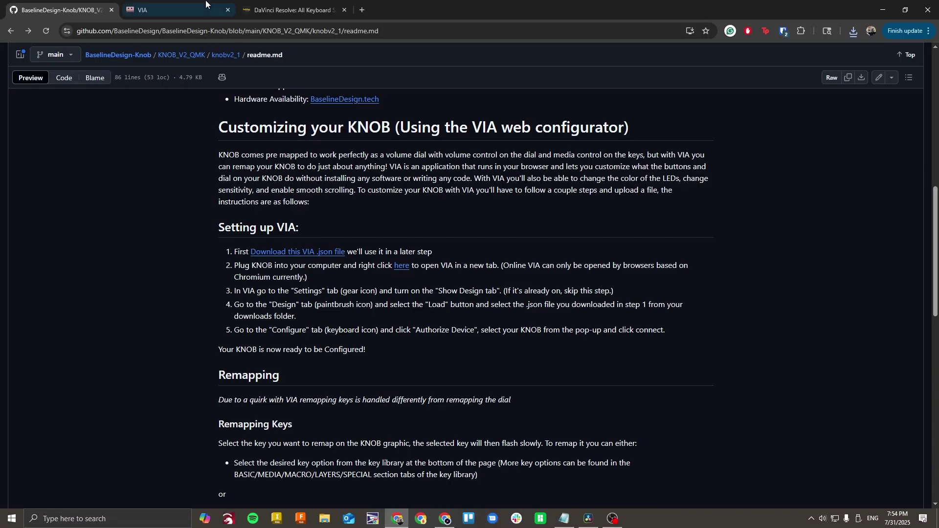
{"action": "left_click", "coordinate": [173, 9]}
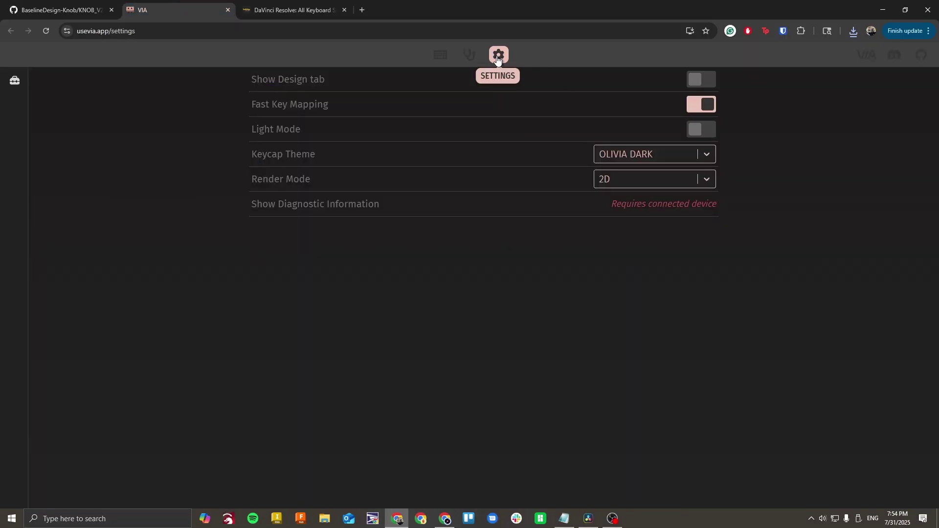
{"action": "left_click", "coordinate": [702, 86]}
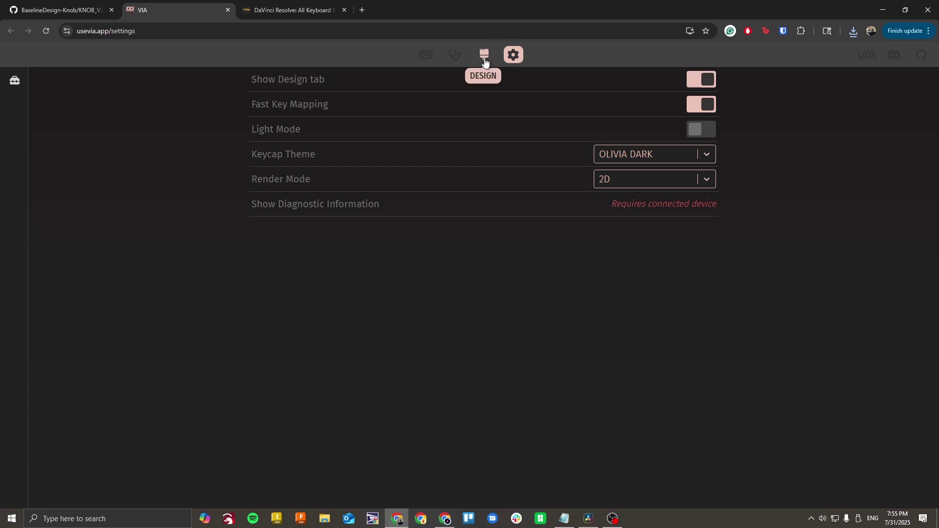
{"action": "left_click", "coordinate": [485, 58]}
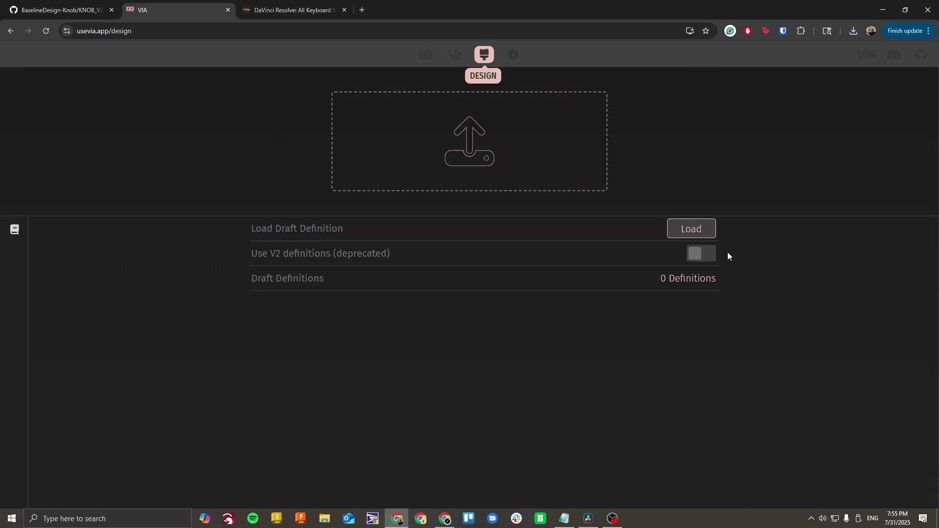
{"action": "left_click", "coordinate": [698, 230]}
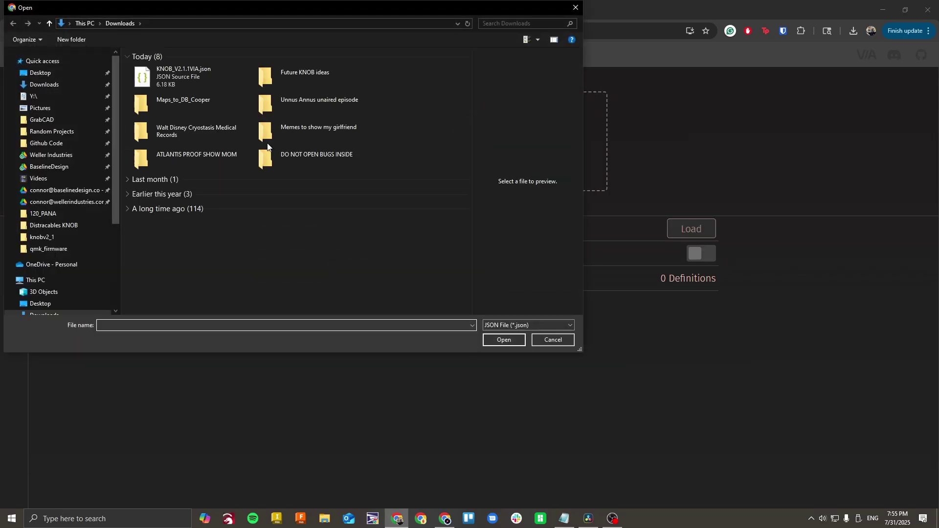
{"action": "left_click", "coordinate": [183, 65]}
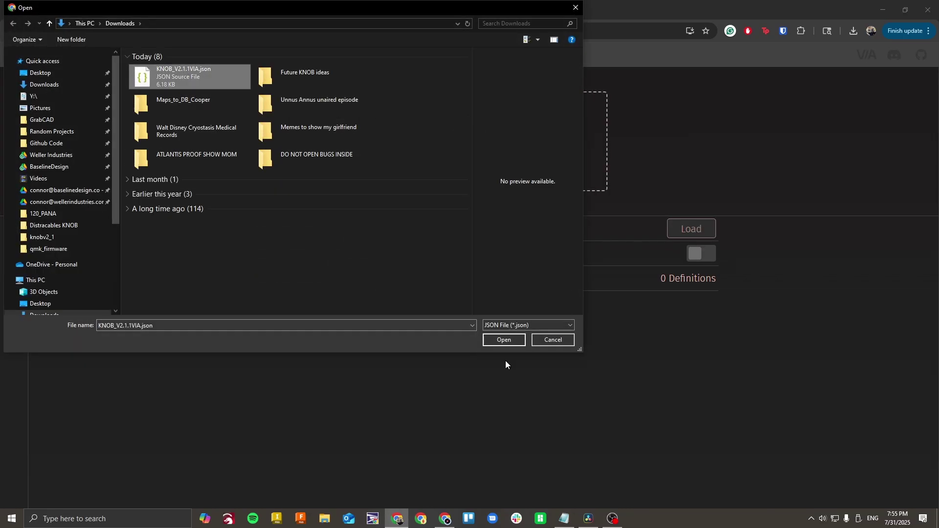
{"action": "left_click", "coordinate": [511, 341]}
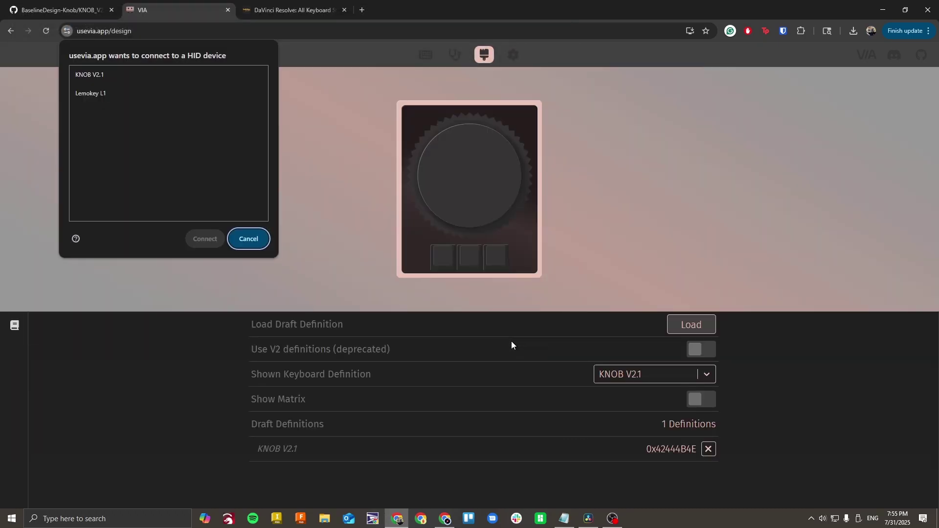
Step: Authorize and connect the KNOB V2.1 device from the Configure page
{"action": "left_click", "coordinate": [426, 55]}
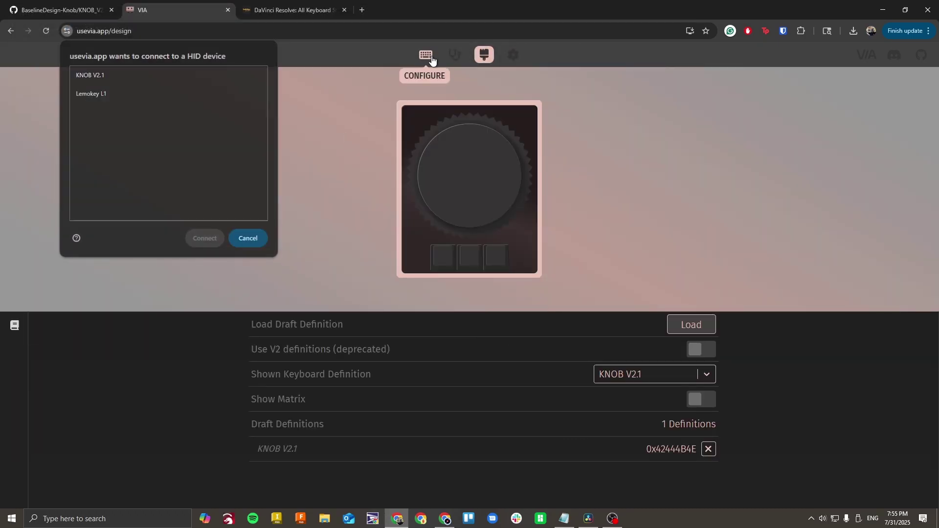
{"action": "left_click", "coordinate": [450, 429]}
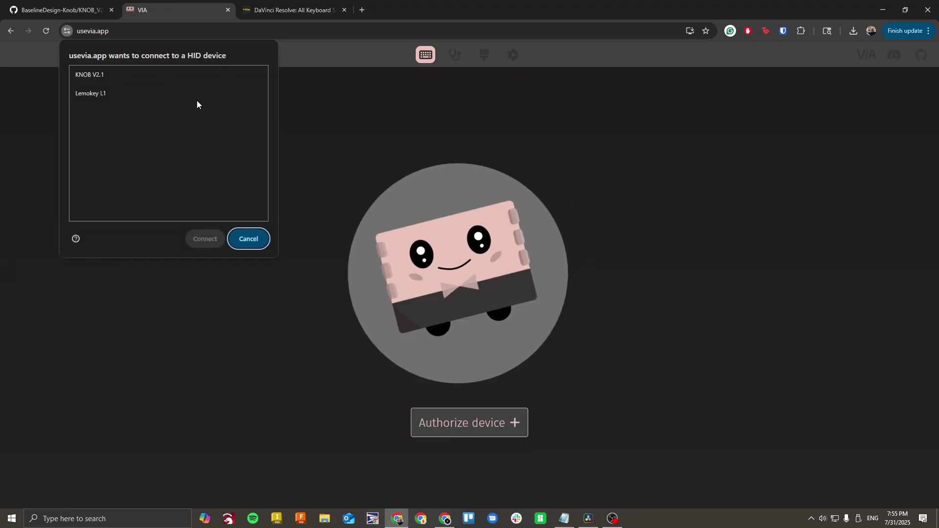
{"action": "left_click", "coordinate": [95, 75]}
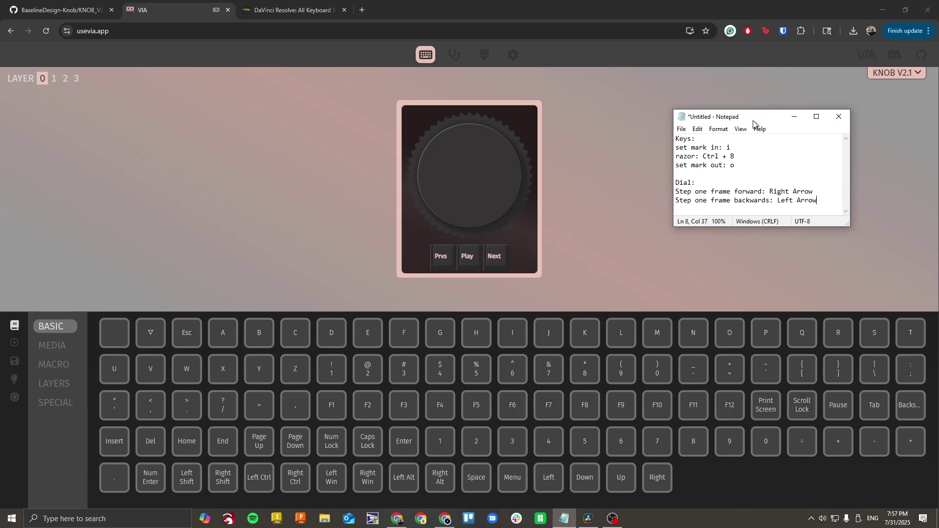
Step: Assign keycode I to the left Prvs key and keycode O to the right Next key
{"action": "left_click", "coordinate": [600, 230]}
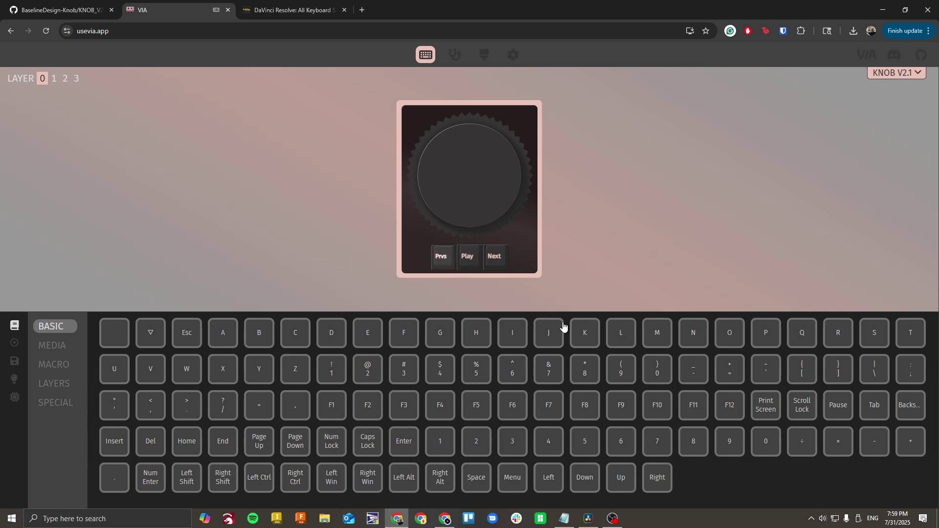
{"action": "left_click", "coordinate": [513, 332]}
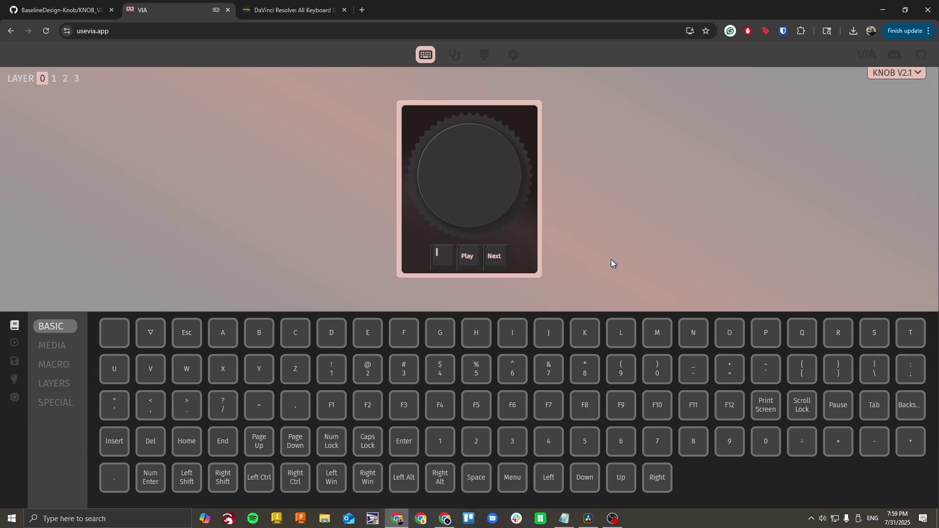
{"action": "left_click", "coordinate": [494, 259]}
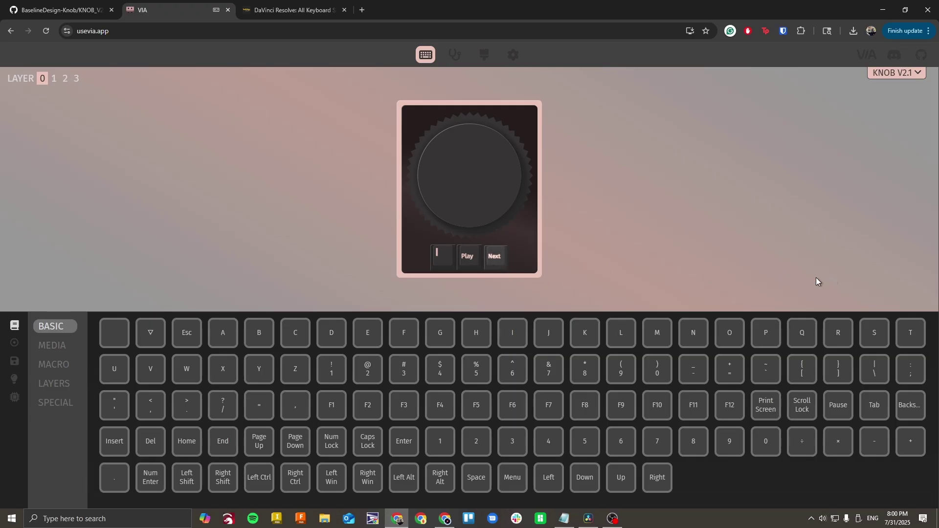
{"action": "left_click", "coordinate": [729, 332]}
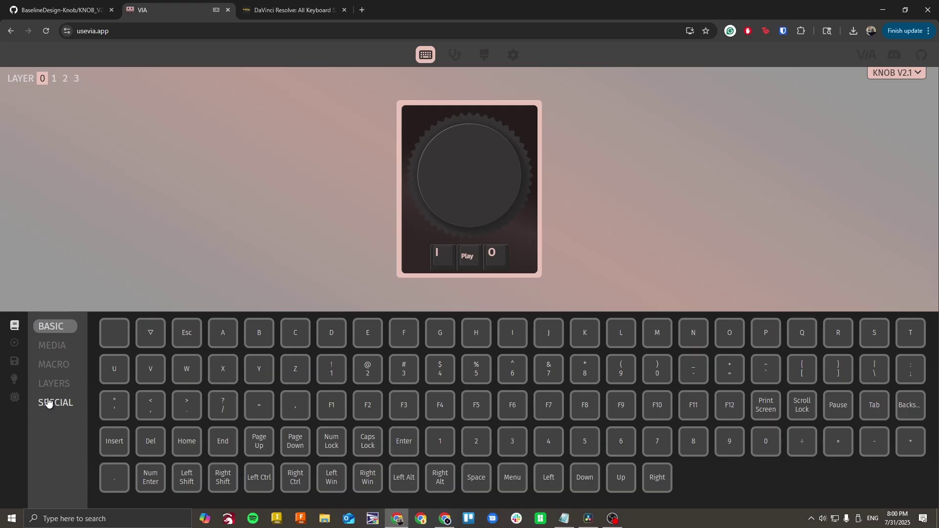
Step: Replace the Play key's KC_MPLY with the custom keycode C(KC_B) for Control+B
{"action": "left_click", "coordinate": [47, 402]}
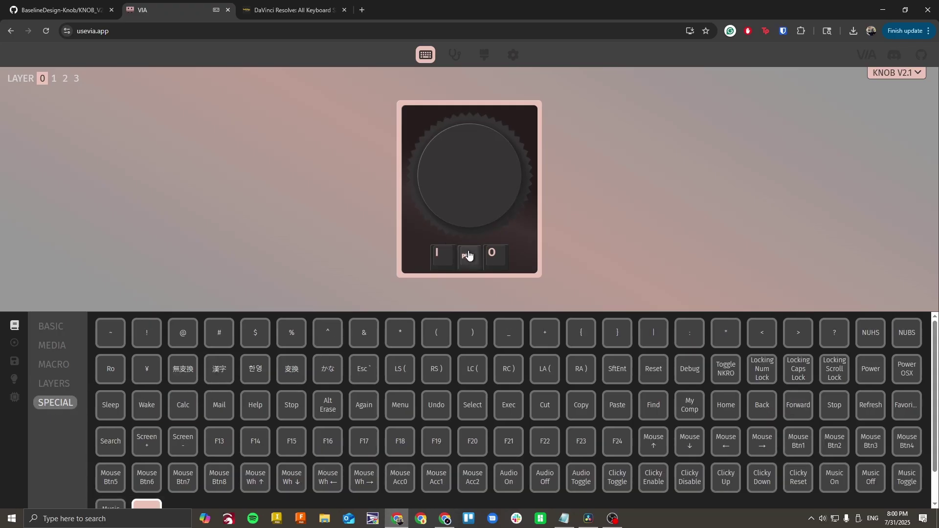
{"action": "left_click", "coordinate": [469, 255]}
{"action": "scroll", "coordinate": [316, 413], "scroll_direction": "down", "scroll_amount": 2}
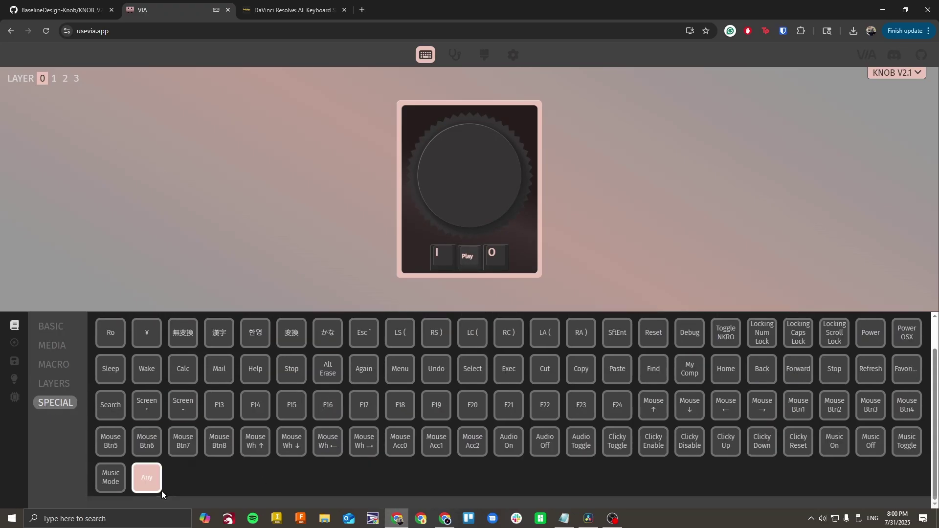
{"action": "left_click", "coordinate": [145, 479]}
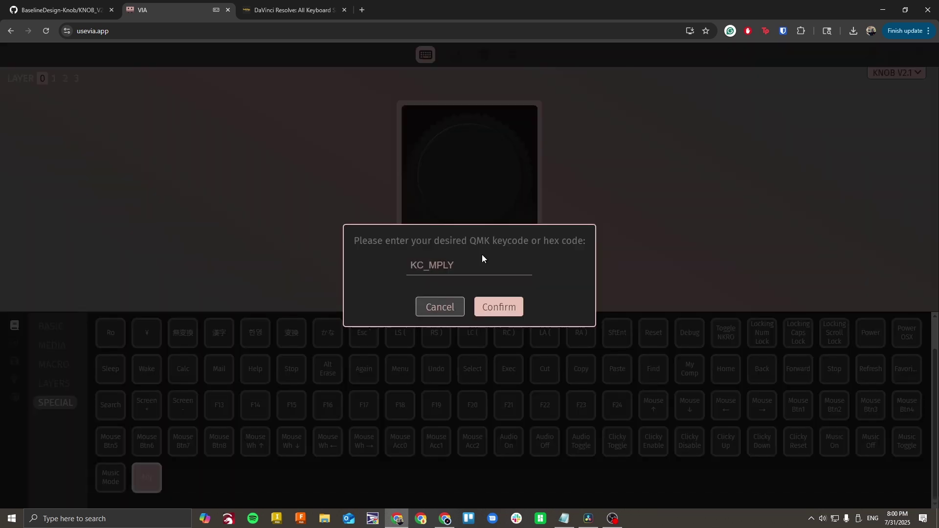
{"action": "left_click_drag", "start_coordinate": [456, 266], "coordinate": [414, 267]}
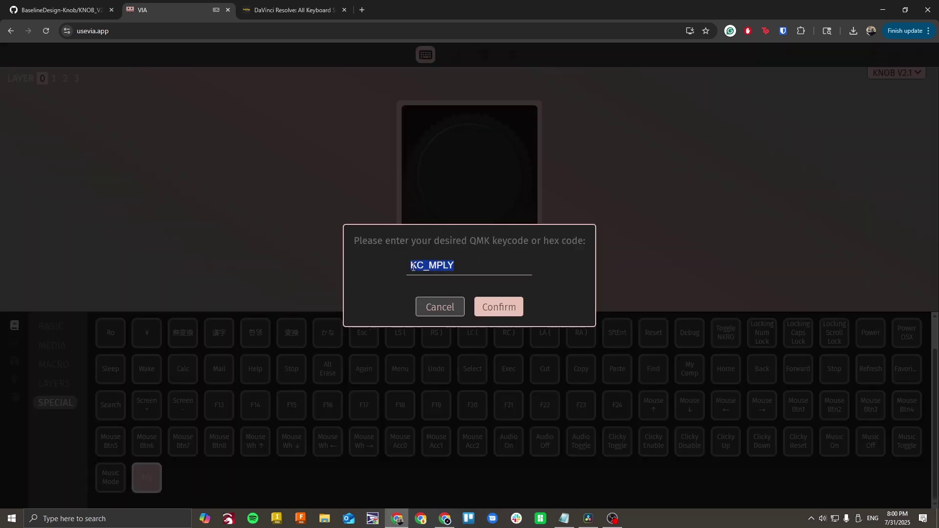
{"action": "type", "text": "C"}
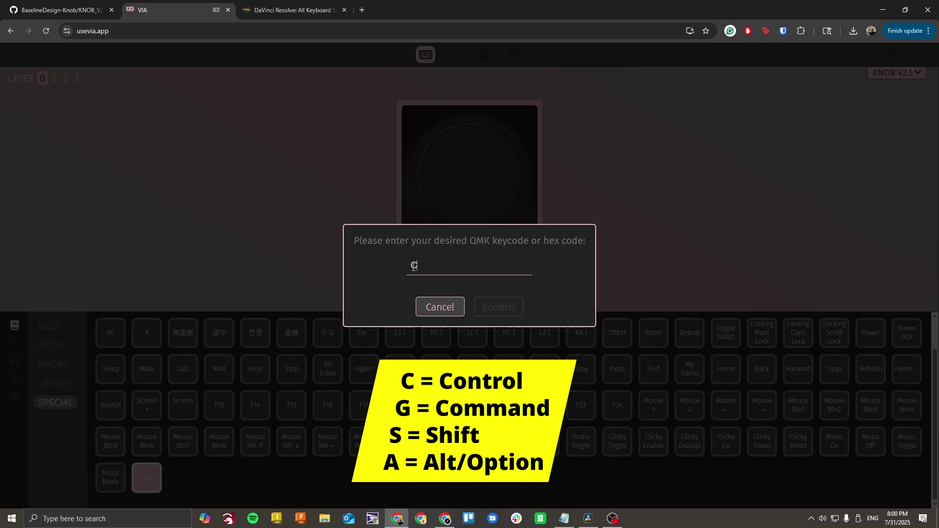
{"action": "type", "text": "(KC"}
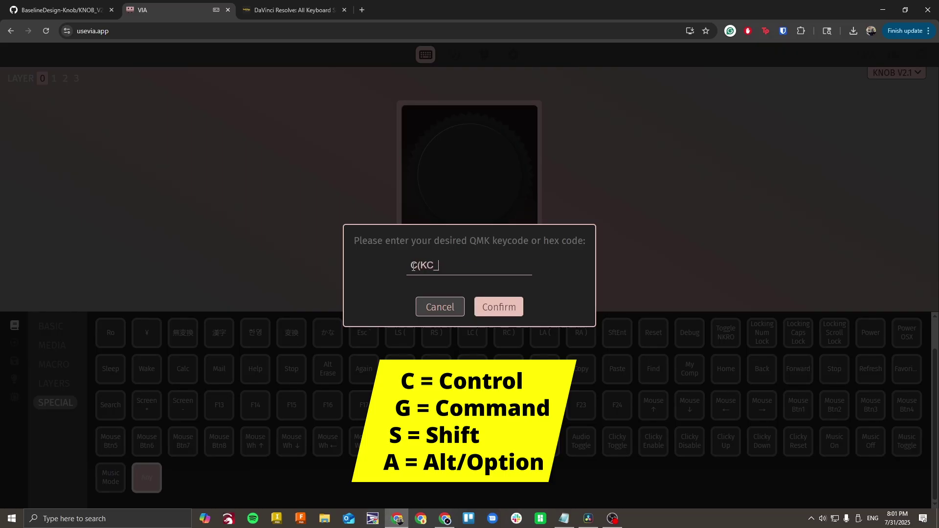
{"action": "type", "text": "_B)"}
{"action": "left_click", "coordinate": [506, 307]}
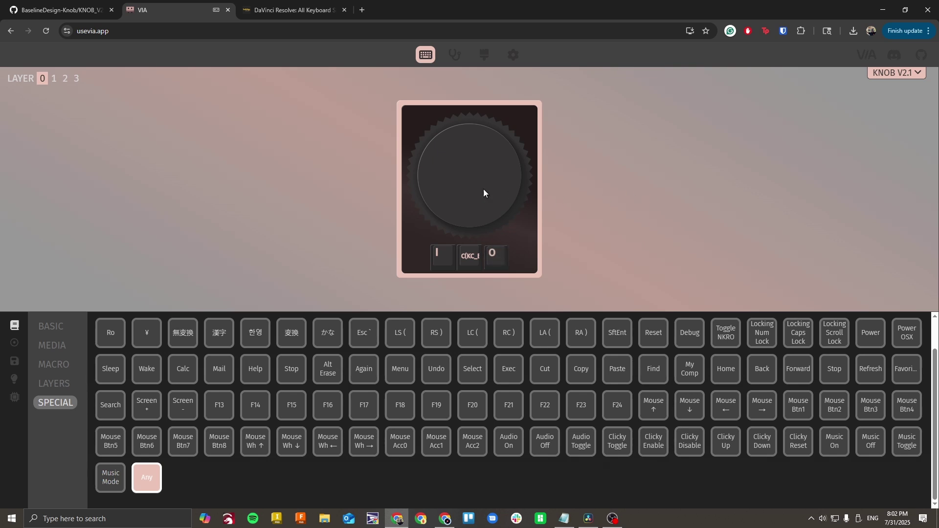
Step: Change the knob's counterclockwise rotation from KC_VOLD to KC_LEFT
{"action": "left_click", "coordinate": [452, 182]}
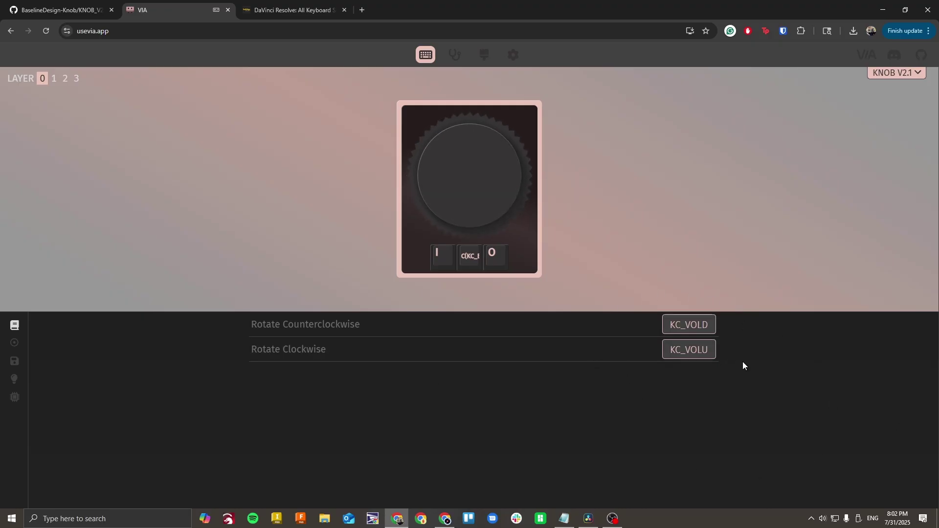
{"action": "left_click", "coordinate": [694, 329]}
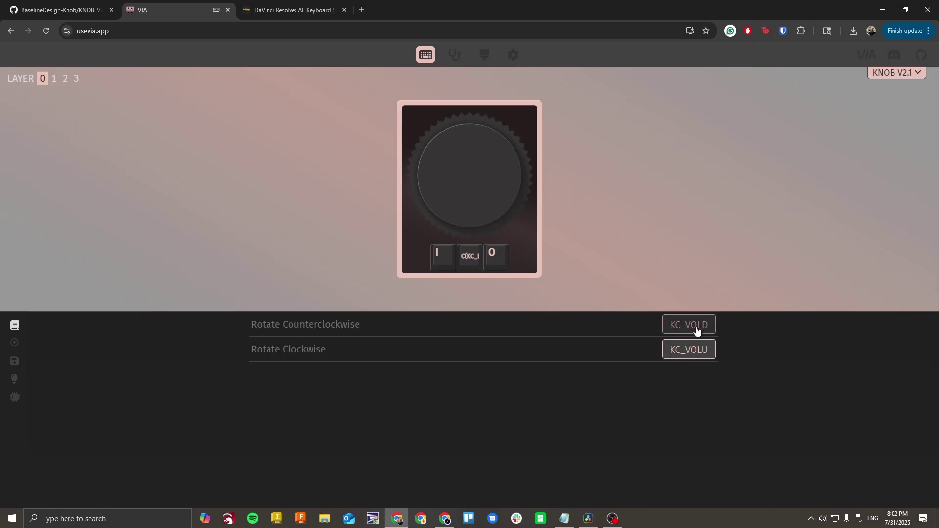
{"action": "left_click", "coordinate": [697, 331]}
{"action": "left_click_drag", "start_coordinate": [484, 275], "coordinate": [351, 267]}
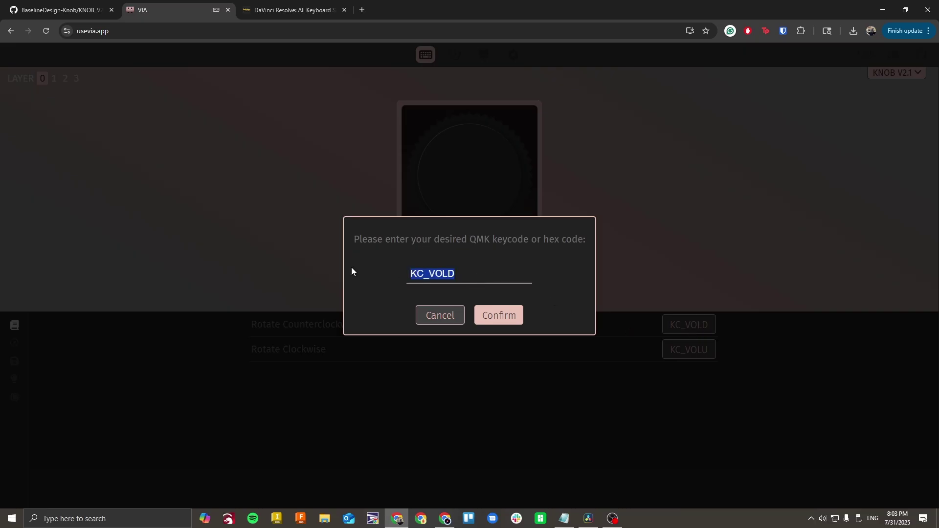
{"action": "type", "text": "KC_LEFRT"}
{"action": "key", "text": "BackSpace"}
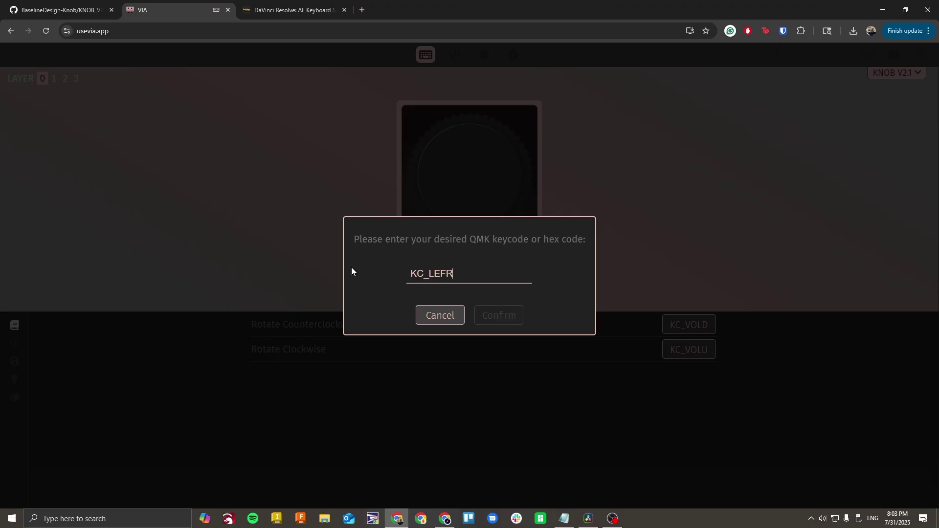
{"action": "key", "text": "BackSpace"}
{"action": "type", "text": "T"}
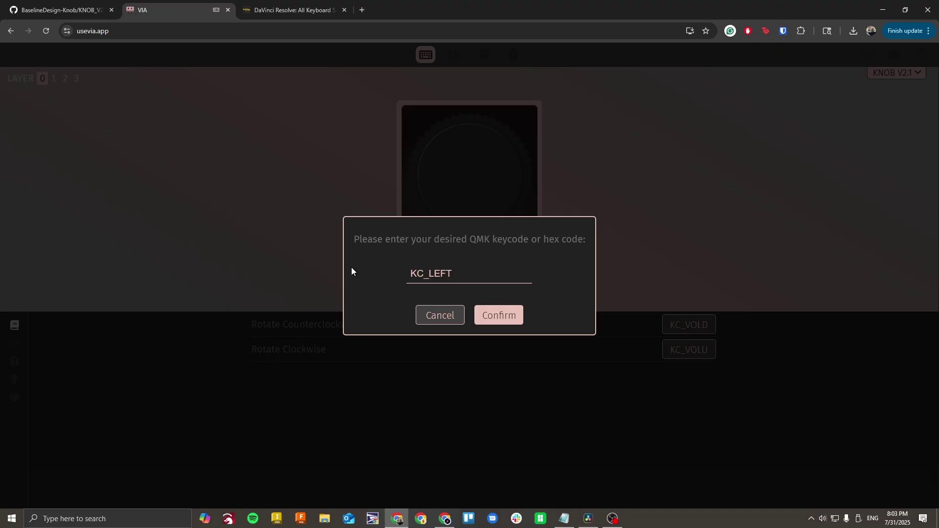
{"action": "left_click", "coordinate": [494, 318]}
Step: Change the knob's clockwise rotation from KC_VOLU to KC_RGHT
{"action": "left_click", "coordinate": [696, 351]}
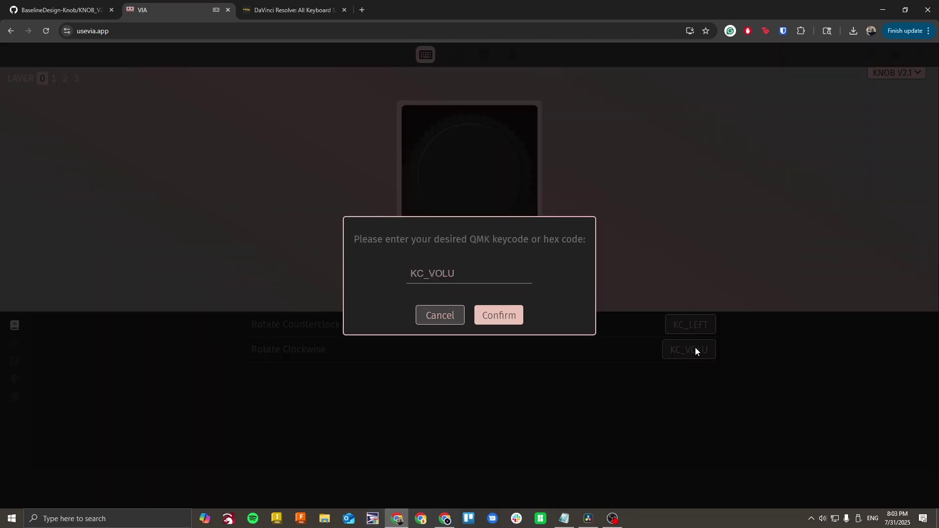
{"action": "left_click_drag", "start_coordinate": [469, 274], "coordinate": [380, 265]}
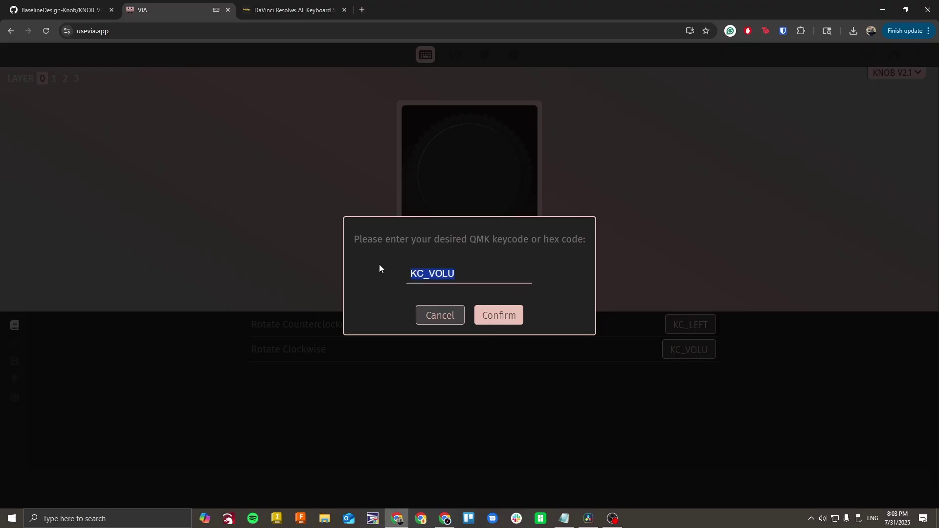
{"action": "type", "text": "KC_RIG"}
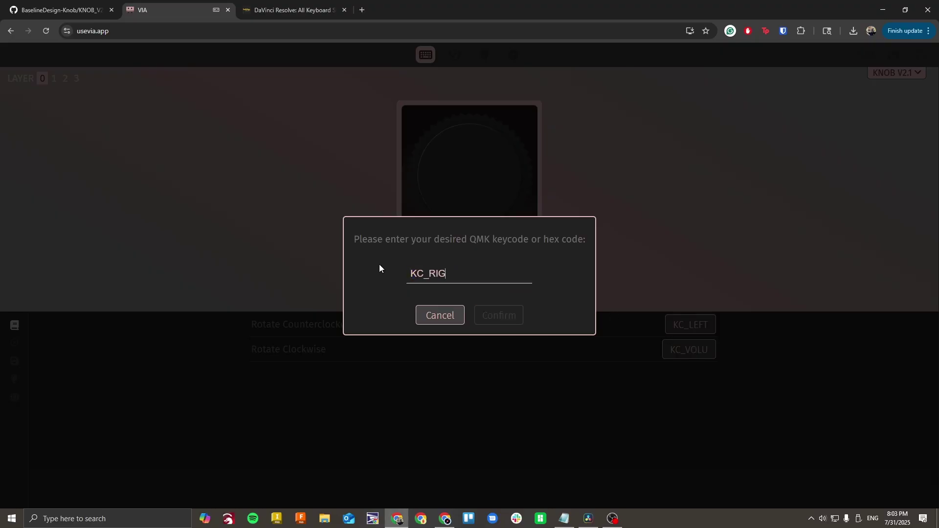
{"action": "key", "text": "BackSpace"}
{"action": "type", "text": "GHT"}
{"action": "key", "text": "BackSpace"}
{"action": "key", "text": "BackSpace"}
{"action": "key", "text": "BackSpace"}
{"action": "key", "text": "BackSpace"}
{"action": "type", "text": "GHT"}
{"action": "left_click", "coordinate": [499, 314]}
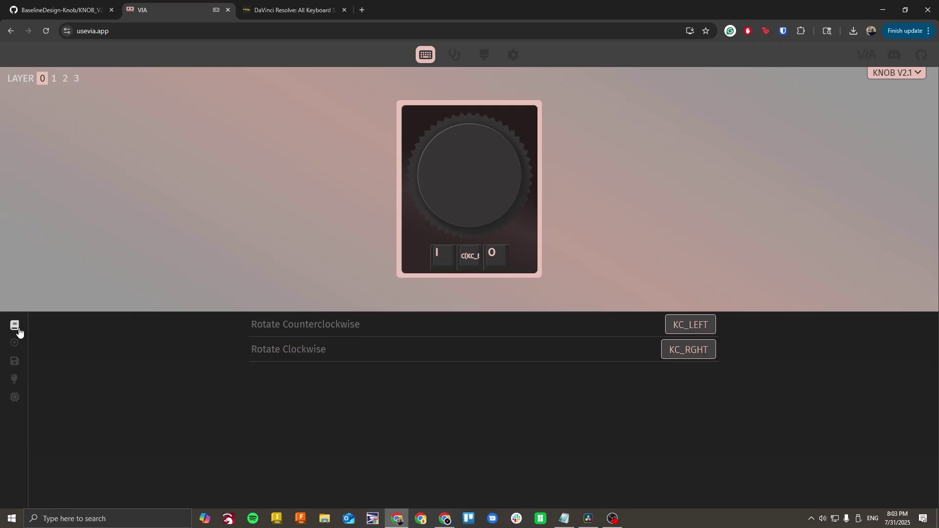
{"action": "left_click", "coordinate": [15, 343]}
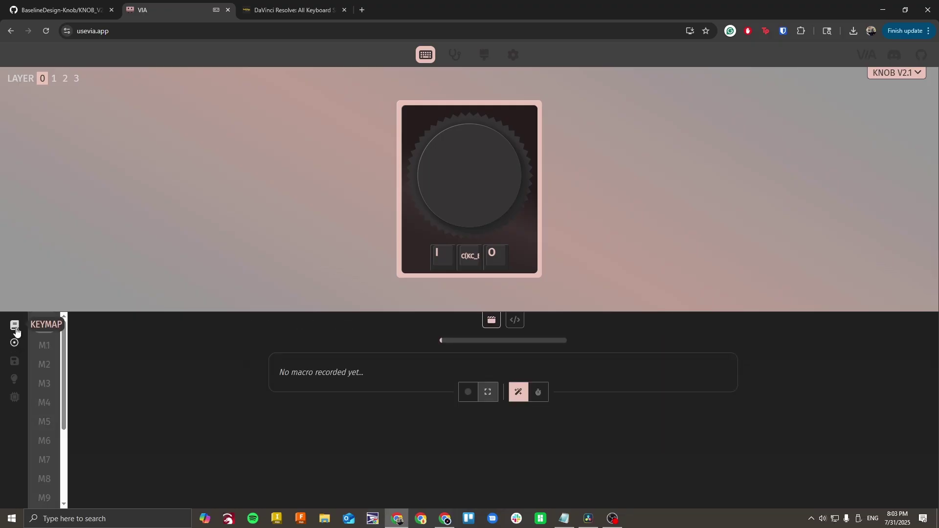
{"action": "left_click", "coordinate": [15, 327]}
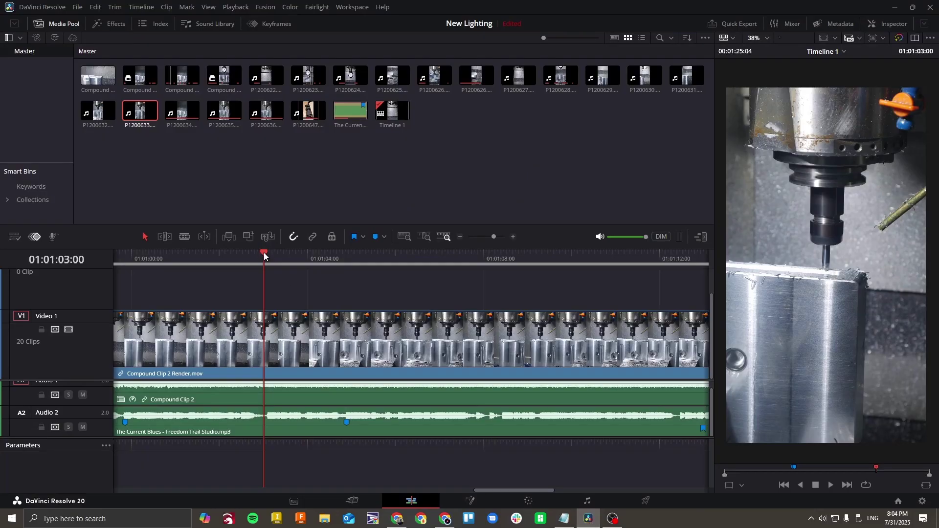
Step: Step the playhead frame by frame to the cut point and split the clips with Ctrl+B
{"action": "left_click_drag", "start_coordinate": [263, 253], "coordinate": [290, 263]}
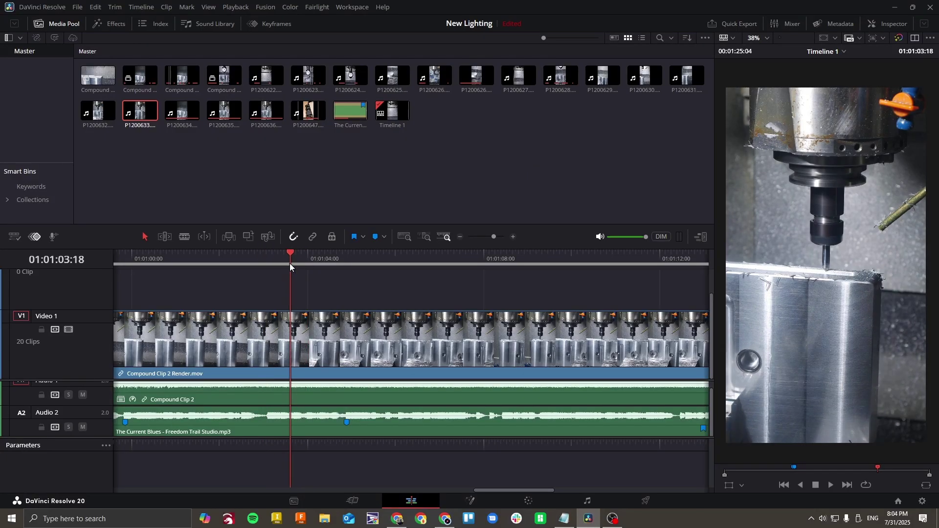
{"action": "key", "text": "Left"}
{"action": "key", "text": "Left"}
{"action": "key", "text": "Left"}
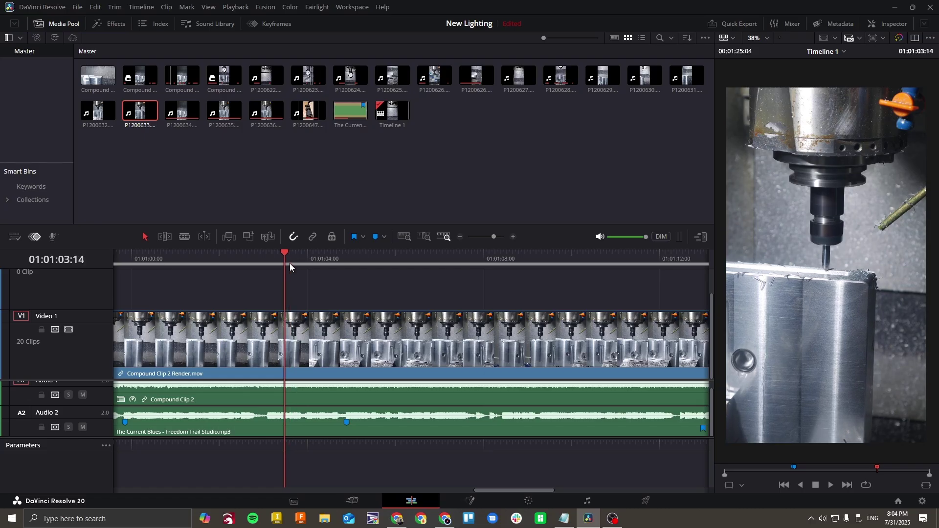
{"action": "key", "text": "Right"}
{"action": "key", "text": "Right"}
{"action": "key", "text": "Right"}
{"action": "key", "text": "Right"}
{"action": "key", "text": "Right"}
{"action": "key", "text": "Right"}
{"action": "key", "text": "Right"}
{"action": "key", "text": "Right"}
{"action": "key", "text": "Right"}
{"action": "key", "text": "Right"}
{"action": "key", "text": "Left"}
{"action": "key", "text": "Left"}
{"action": "key", "text": "Left"}
{"action": "key", "text": "Left"}
{"action": "key", "text": "Left"}
{"action": "key", "text": "Left"}
{"action": "key", "text": "Left"}
{"action": "key", "text": "Left"}
{"action": "key", "text": "Left"}
{"action": "key", "text": "Left"}
{"action": "key", "text": "Left"}
{"action": "key", "text": "Left"}
{"action": "key", "text": "Left"}
{"action": "key", "text": "Left"}
{"action": "key", "text": "Left"}
{"action": "key", "text": "Left"}
{"action": "key", "text": "Left"}
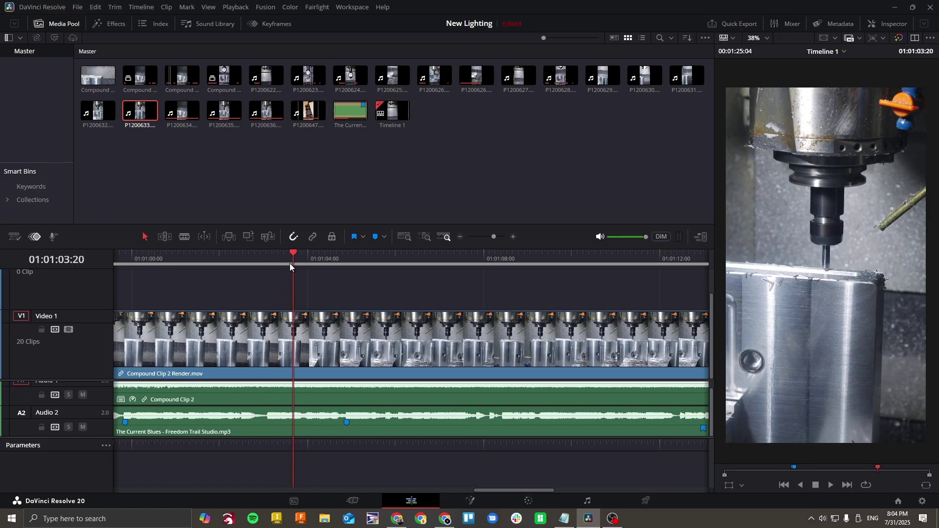
{"action": "key", "text": "Right"}
{"action": "key", "text": "Right"}
{"action": "key", "text": "Right"}
{"action": "key", "text": "Right"}
{"action": "key", "text": "Right"}
{"action": "key", "text": "Right"}
{"action": "key", "text": "Right"}
{"action": "key", "text": "Right"}
{"action": "key", "text": "Right"}
{"action": "key", "text": "Right"}
{"action": "key", "text": "Right"}
{"action": "key", "text": "Right"}
{"action": "key", "text": "Right"}
{"action": "key", "text": "Right"}
{"action": "key", "text": "Right"}
{"action": "key", "text": "Right"}
{"action": "key", "text": "Right"}
{"action": "key", "text": "Right"}
{"action": "key", "text": "Right"}
{"action": "key", "text": "Right"}
{"action": "key", "text": "Right"}
{"action": "key", "text": "Right"}
{"action": "key", "text": "Right"}
{"action": "key", "text": "Right"}
{"action": "key", "text": "Right"}
{"action": "key", "text": "Right"}
{"action": "key", "text": "Right"}
{"action": "key", "text": "Right"}
{"action": "key", "text": "Right"}
{"action": "key", "text": "Right"}
{"action": "key", "text": "Right"}
{"action": "key", "text": "Left"}
{"action": "key", "text": "Left"}
{"action": "key", "text": "Left"}
{"action": "key", "text": "Left"}
{"action": "key", "text": "Left"}
{"action": "key", "text": "Left"}
{"action": "key", "text": "Left"}
{"action": "key", "text": "Left"}
{"action": "key", "text": "Left"}
{"action": "key", "text": "Left"}
{"action": "key", "text": "Left"}
{"action": "key", "text": "Left"}
{"action": "key", "text": "Left"}
{"action": "key", "text": "Left"}
{"action": "key", "text": "Left"}
{"action": "key", "text": "Left"}
{"action": "key", "text": "Left"}
{"action": "key", "text": "Left"}
{"action": "key", "text": "Left"}
{"action": "key", "text": "Left"}
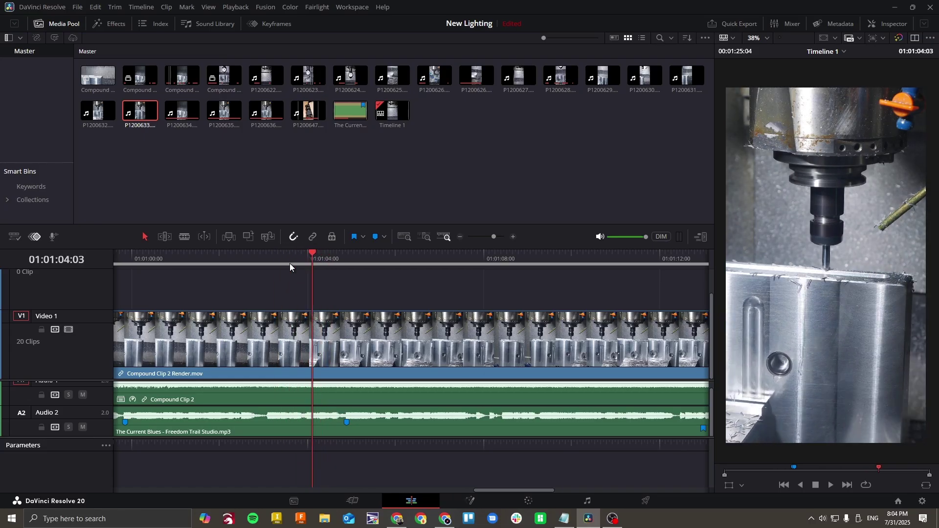
{"action": "key", "text": "Right"}
{"action": "key", "text": "Right"}
{"action": "key", "text": "Right"}
{"action": "key", "text": "Right"}
{"action": "key", "text": "Right"}
{"action": "key", "text": "Right"}
{"action": "key", "text": "Right"}
{"action": "key", "text": "Right"}
{"action": "key", "text": "Right"}
{"action": "key", "text": "Right"}
{"action": "key", "text": "Right"}
{"action": "key", "text": "Right"}
{"action": "key", "text": "Right"}
{"action": "key", "text": "Right"}
{"action": "key", "text": "Right"}
{"action": "key", "text": "Right"}
{"action": "key", "text": "Right"}
{"action": "key", "text": "Right"}
{"action": "key", "text": "Right"}
{"action": "key", "text": "Right"}
{"action": "key", "text": "Right"}
{"action": "key", "text": "Right"}
{"action": "key", "text": "Right"}
{"action": "key", "text": "Right"}
{"action": "key", "text": "Right"}
{"action": "key", "text": "Right"}
{"action": "key", "text": "Right"}
{"action": "key", "text": "Right"}
{"action": "key", "text": "Right"}
{"action": "key", "text": "Right"}
{"action": "key", "text": "Right"}
{"action": "key", "text": "Right"}
{"action": "key", "text": "Right"}
{"action": "key", "text": "Right"}
{"action": "key", "text": "Right"}
{"action": "key", "text": "Right"}
{"action": "key", "text": "Right"}
{"action": "key", "text": "Right"}
{"action": "key", "text": "Right"}
{"action": "key", "text": "Right"}
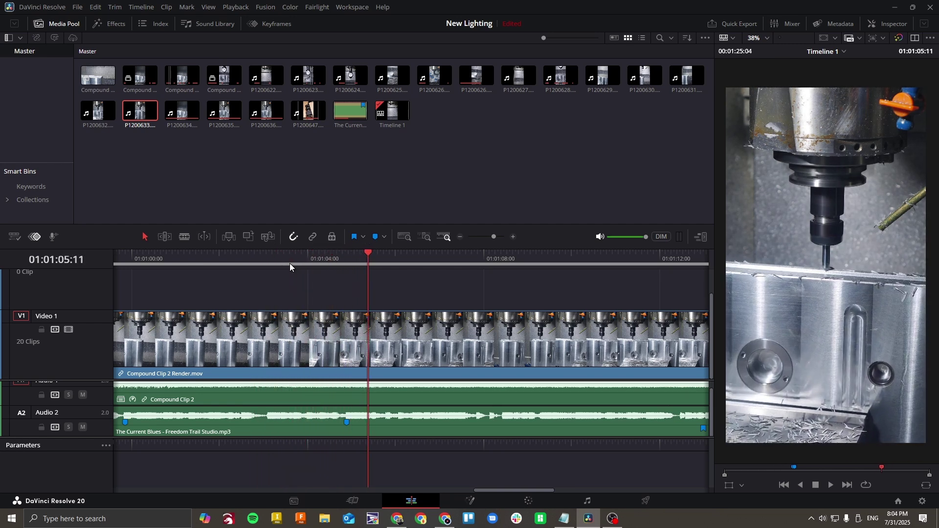
{"action": "key", "text": "Left"}
{"action": "key", "text": "Left"}
{"action": "key", "text": "Left"}
{"action": "key", "text": "Left"}
{"action": "key", "text": "Left"}
{"action": "key", "text": "Left"}
{"action": "key", "text": "Left"}
{"action": "key", "text": "Left"}
{"action": "key", "text": "Left"}
{"action": "key", "text": "Left"}
{"action": "key", "text": "Left"}
{"action": "key", "text": "Left"}
{"action": "key", "text": "Left"}
{"action": "key", "text": "Left"}
{"action": "key", "text": "Left"}
{"action": "key", "text": "Left"}
{"action": "key", "text": "Left"}
{"action": "key", "text": "Left"}
{"action": "key", "text": "Left"}
{"action": "key", "text": "Left"}
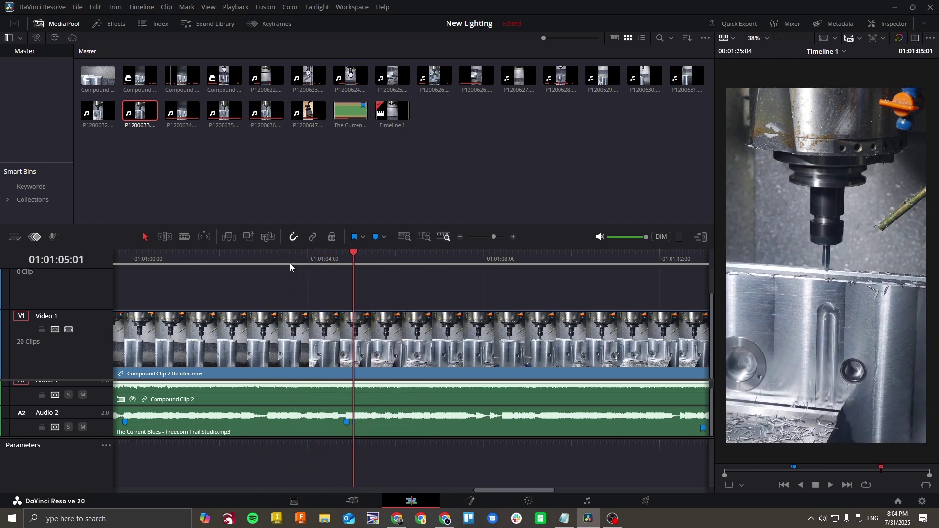
{"action": "key", "text": "Right"}
{"action": "key", "text": "Right"}
{"action": "key", "text": "Right"}
{"action": "key", "text": "Right"}
{"action": "key", "text": "Right"}
{"action": "key", "text": "Right"}
{"action": "key", "text": "Right"}
{"action": "key", "text": "Right"}
{"action": "key", "text": "Right"}
{"action": "key", "text": "Right"}
{"action": "key", "text": "Right"}
{"action": "key", "text": "Right"}
{"action": "key", "text": "Right"}
{"action": "key", "text": "Right"}
{"action": "key", "text": "Right"}
{"action": "key", "text": "Right"}
{"action": "key", "text": "Right"}
{"action": "key", "text": "Right"}
{"action": "key", "text": "Right"}
{"action": "key", "text": "Right"}
Step: Mark an In point at about 01:01:04:14 and play from it
{"action": "key", "text": "Right"}
{"action": "key", "text": "Right"}
{"action": "key", "text": "Right"}
{"action": "key", "text": "Right"}
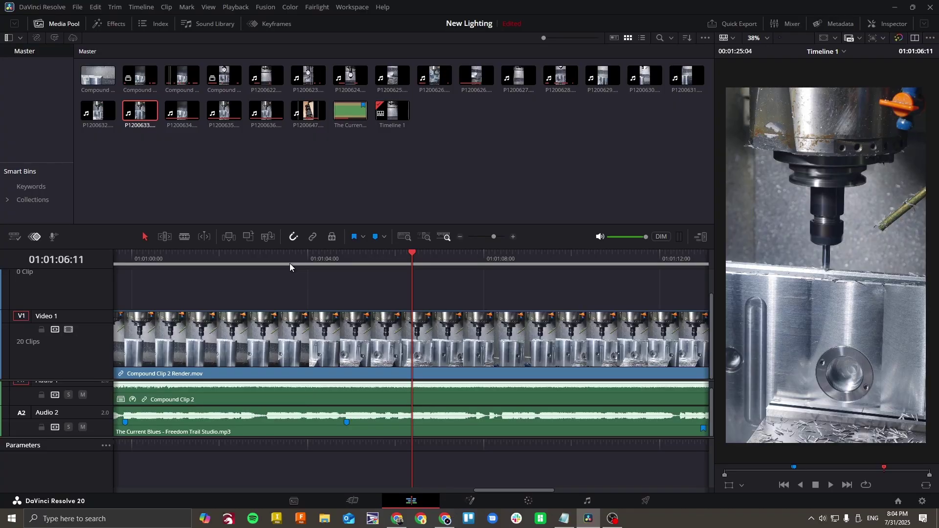
{"action": "key", "text": "ctrl+b"}
{"action": "key", "text": "Right"}
{"action": "key", "text": "Right"}
{"action": "key", "text": "Right"}
{"action": "key", "text": "Right"}
{"action": "key", "text": "Right"}
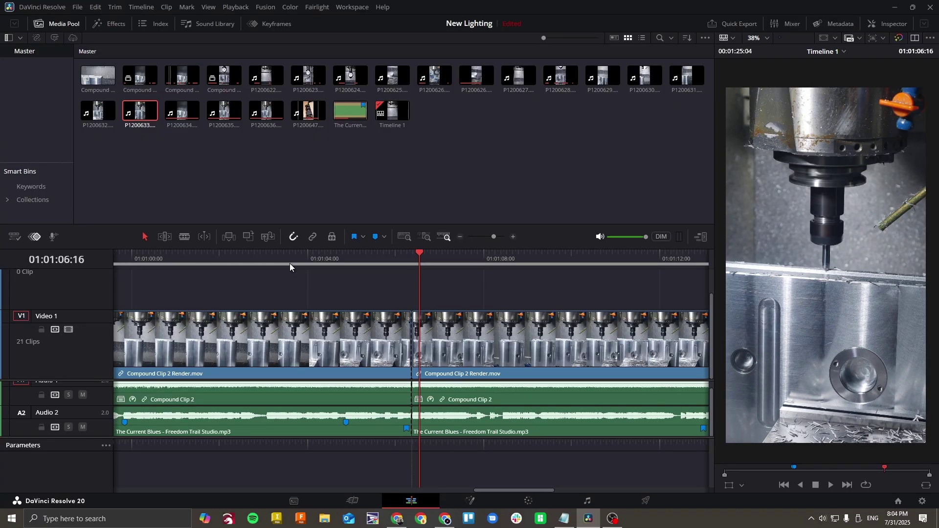
{"action": "key", "text": "Left"}
{"action": "key", "text": "Left"}
{"action": "key", "text": "Left"}
{"action": "key", "text": "Left"}
{"action": "key", "text": "Left"}
{"action": "key", "text": "Left"}
{"action": "key", "text": "Left"}
{"action": "key", "text": "Left"}
{"action": "key", "text": "Left"}
{"action": "key", "text": "Left"}
{"action": "key", "text": "Left"}
{"action": "key", "text": "Left"}
{"action": "key", "text": "Left"}
{"action": "key", "text": "Left"}
{"action": "key", "text": "Left"}
{"action": "key", "text": "Left"}
{"action": "key", "text": "Left"}
{"action": "key", "text": "Left"}
{"action": "key", "text": "Left"}
{"action": "key", "text": "Left"}
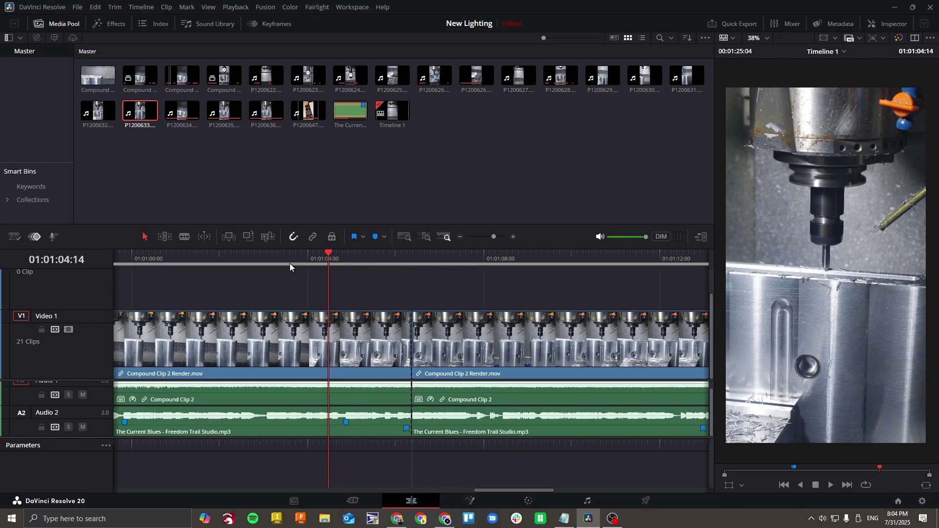
{"action": "key", "text": "i"}
{"action": "key", "text": "space"}
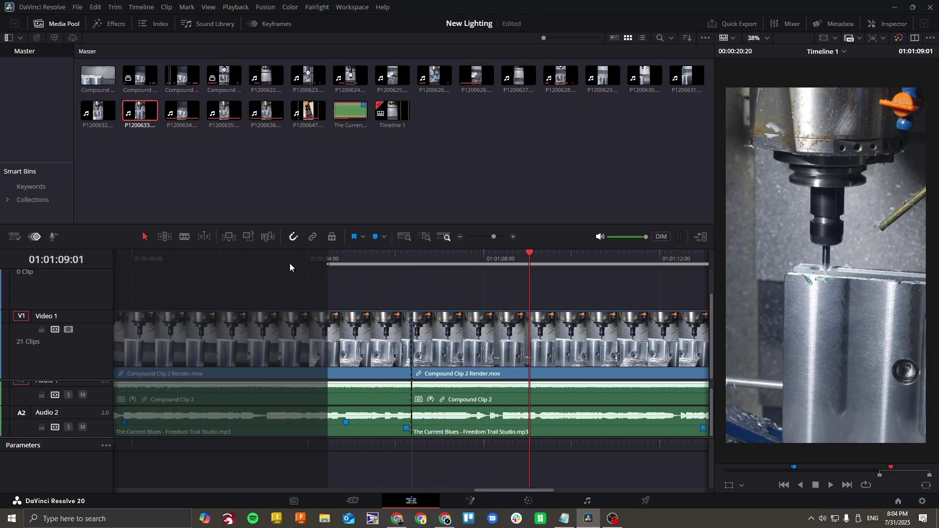
Step: Mark the Out point for a 00:00:04:18 range, then shuttle around it with J and L
{"action": "key", "text": "o"}
{"action": "key", "text": "j"}
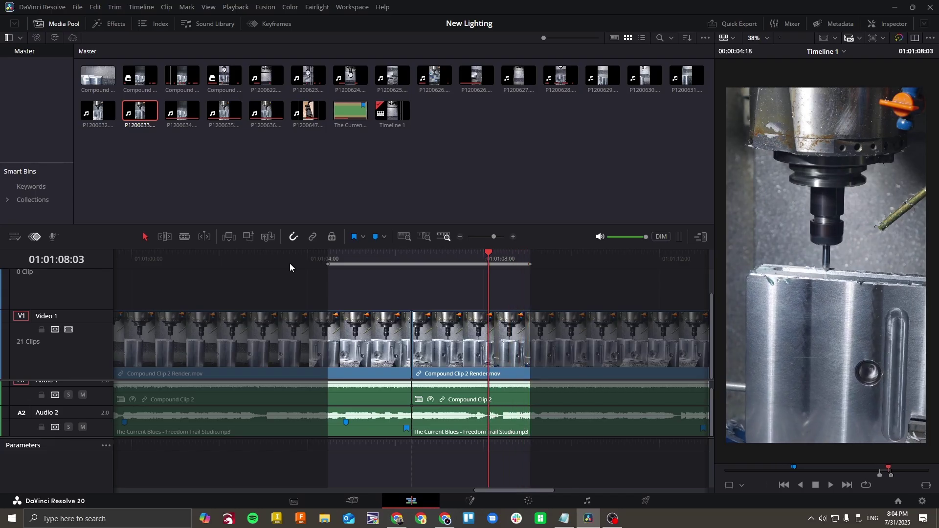
{"action": "key", "text": "l"}
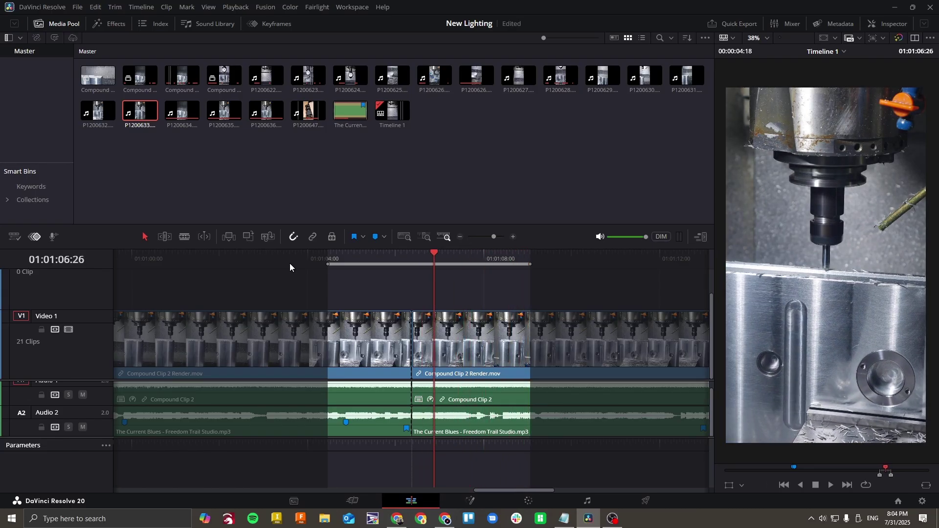
{"action": "key", "text": "j"}
{"action": "key", "text": "l"}
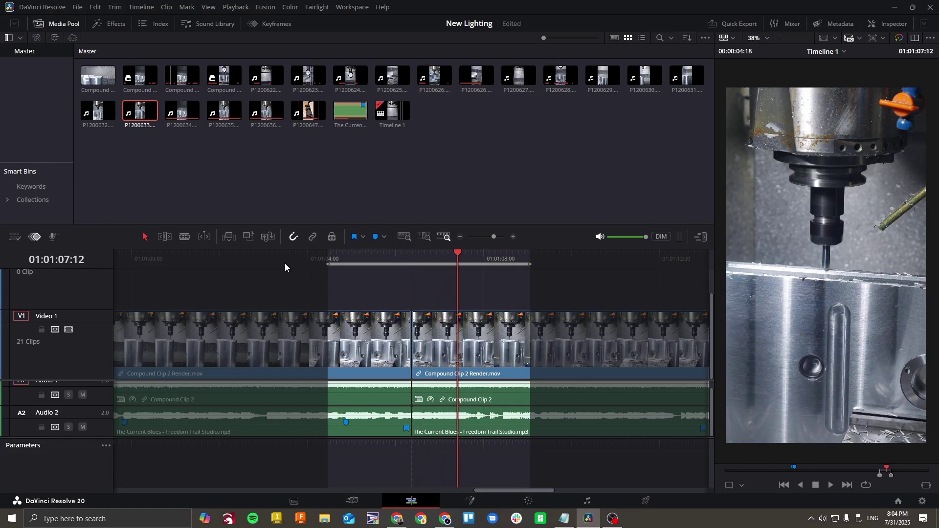
{"action": "key", "text": "j"}
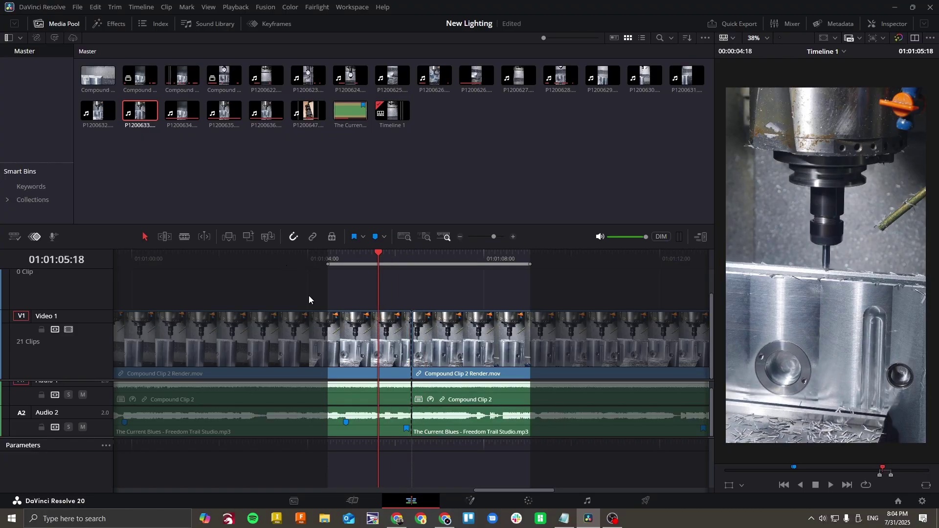
Step: Push the KNOB's Encoder Sensitivity slider toward High in VIA, then return to Resolve
{"action": "left_click", "coordinate": [398, 519]}
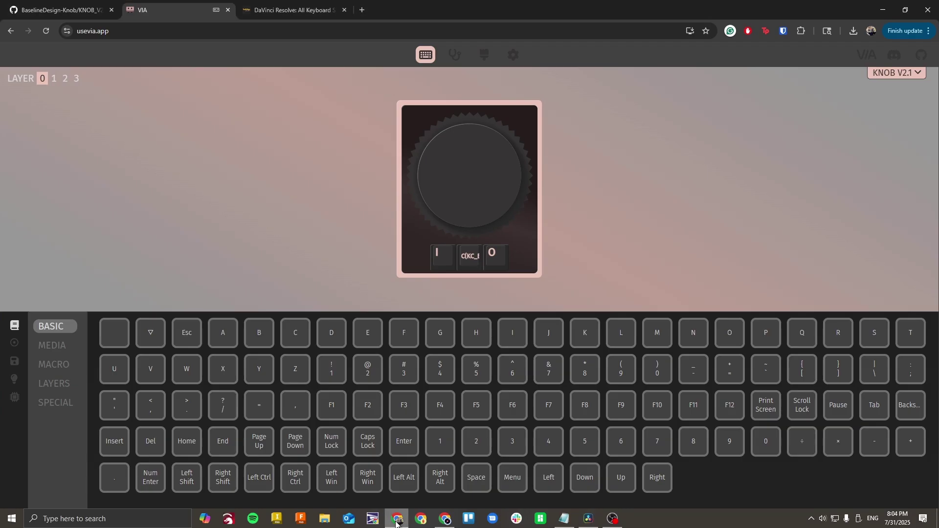
{"action": "left_click", "coordinate": [14, 398]}
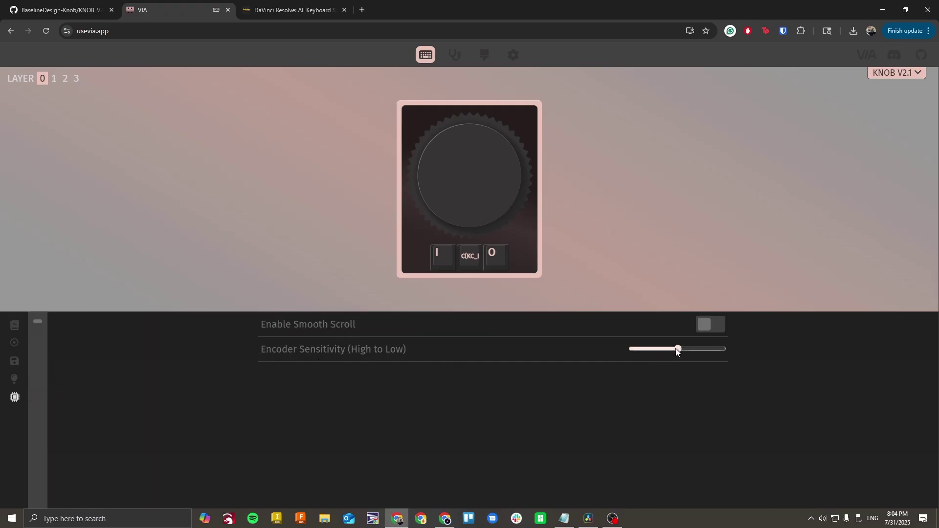
{"action": "left_click_drag", "start_coordinate": [678, 352], "coordinate": [645, 350]}
{"action": "left_click", "coordinate": [587, 521]}
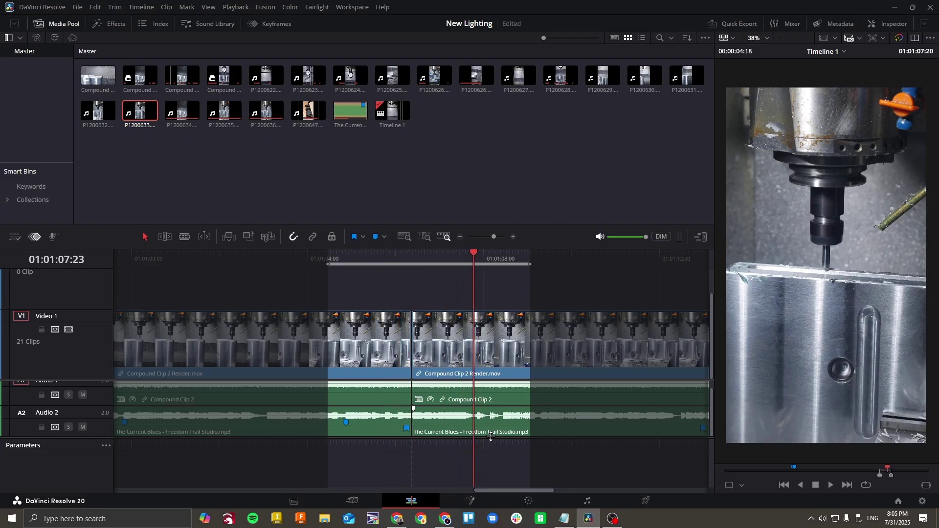
{"action": "key", "text": "shift+Left"}
{"action": "key", "text": "shift+Left"}
{"action": "key", "text": "shift+Left"}
{"action": "key", "text": "shift+Left"}
{"action": "key", "text": "shift+Left"}
{"action": "key", "text": "shift+Right"}
{"action": "key", "text": "shift+Right"}
{"action": "key", "text": "shift+Right"}
{"action": "key", "text": "shift+Right"}
{"action": "key", "text": "shift+Right"}
{"action": "key", "text": "shift+Right"}
{"action": "key", "text": "shift+Right"}
{"action": "key", "text": "shift+Right"}
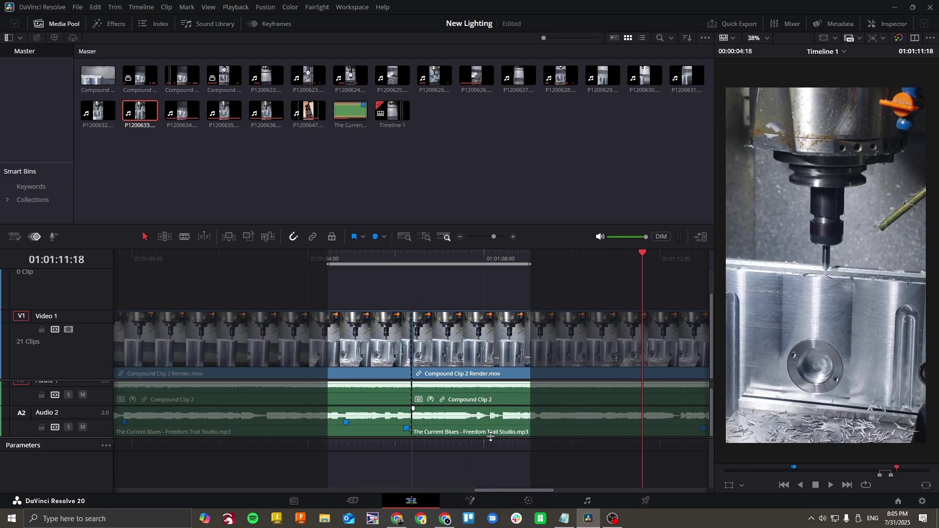
{"action": "key", "text": "shift+Left"}
{"action": "key", "text": "shift+Left"}
{"action": "key", "text": "shift+Left"}
{"action": "key", "text": "shift+Left"}
{"action": "key", "text": "shift+Left"}
{"action": "key", "text": "shift+Left"}
{"action": "key", "text": "Left"}
{"action": "key", "text": "Left"}
{"action": "key", "text": "Left"}
{"action": "key", "text": "Left"}
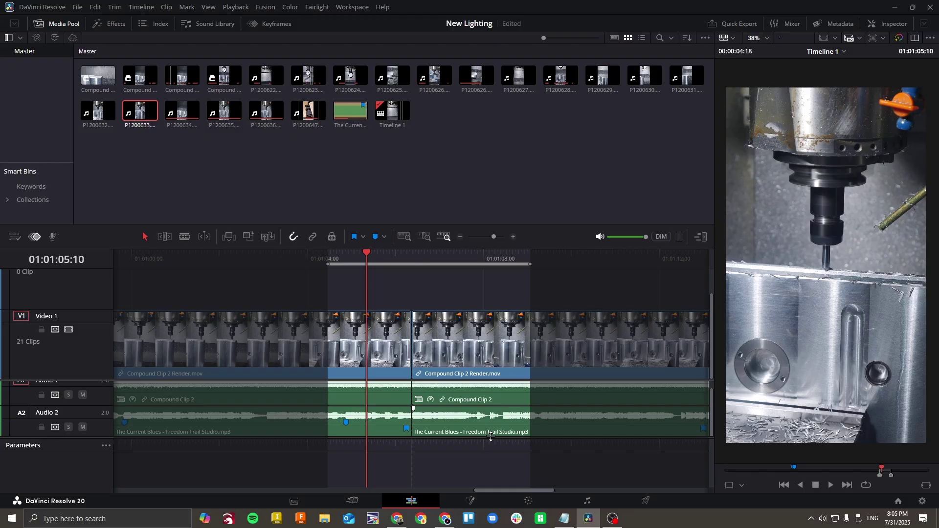
{"action": "key", "text": "Left"}
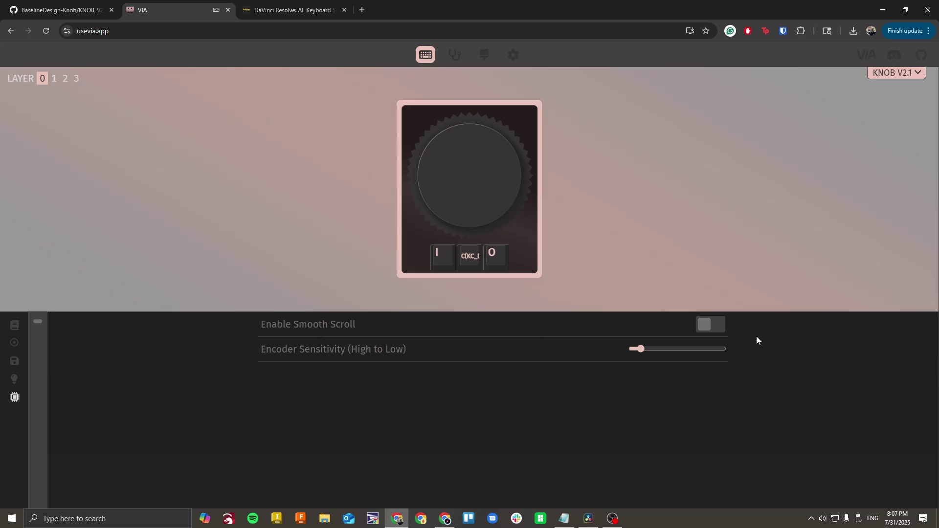
Step: Switch on Enable Smooth Scroll in the knob customization panel
{"action": "left_click", "coordinate": [710, 327]}
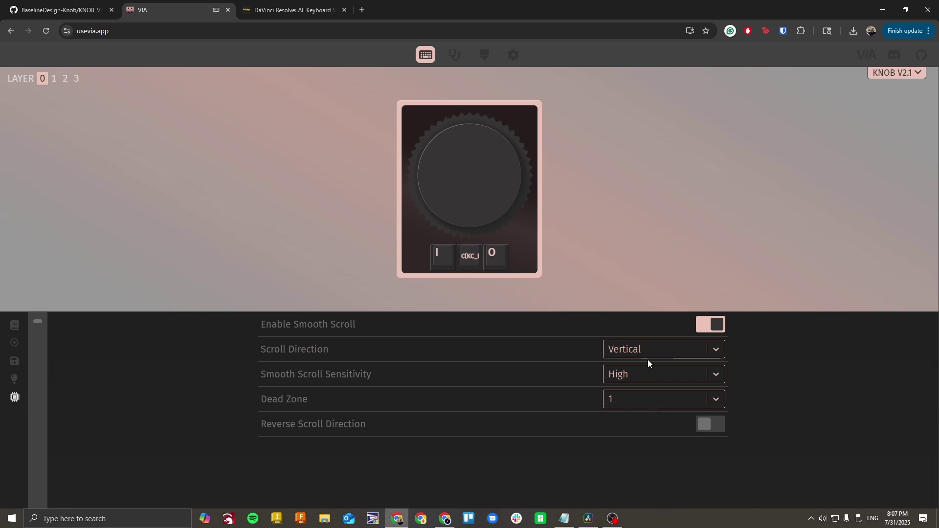
Step: Look up the Navigation shortcuts table on the indiefilming.com DaVinci Resolve shortcuts page
{"action": "left_click", "coordinate": [274, 10]}
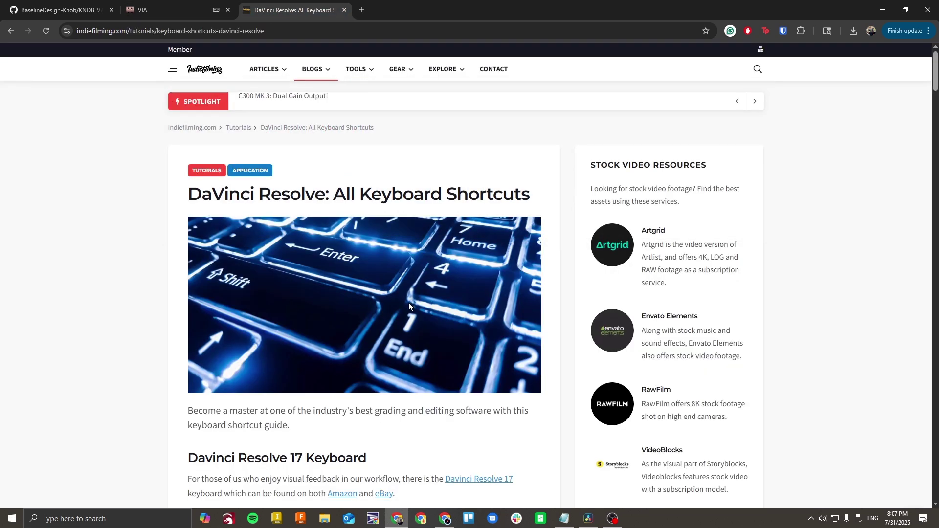
{"action": "scroll", "coordinate": [409, 302], "scroll_direction": "down", "scroll_amount": 20}
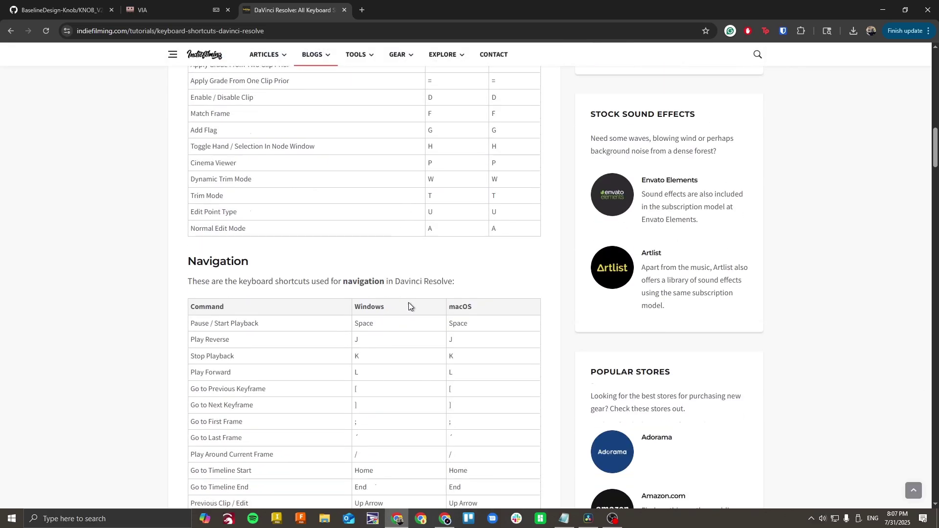
{"action": "scroll", "coordinate": [409, 303], "scroll_direction": "down", "scroll_amount": 10}
{"action": "scroll", "coordinate": [409, 302], "scroll_direction": "up", "scroll_amount": 15}
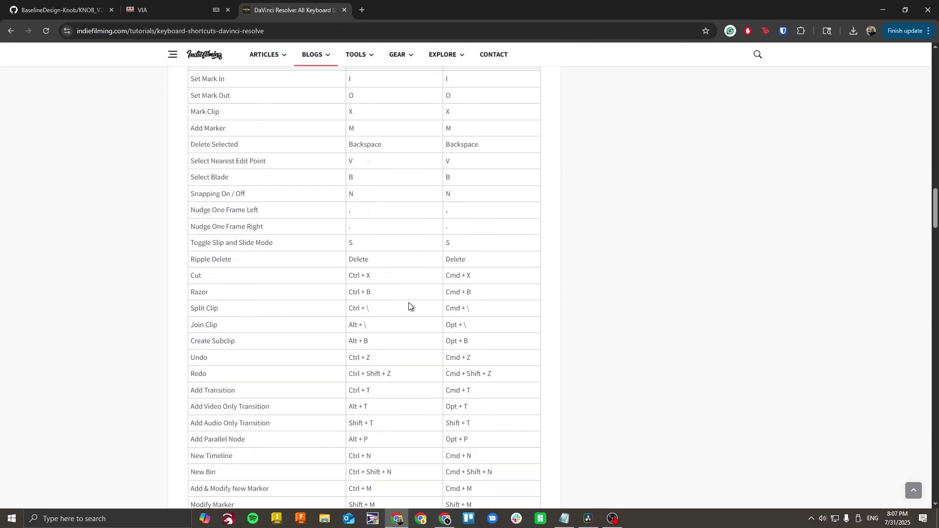
{"action": "scroll", "coordinate": [409, 302], "scroll_direction": "down", "scroll_amount": 10}
{"action": "scroll", "coordinate": [409, 302], "scroll_direction": "up", "scroll_amount": 12}
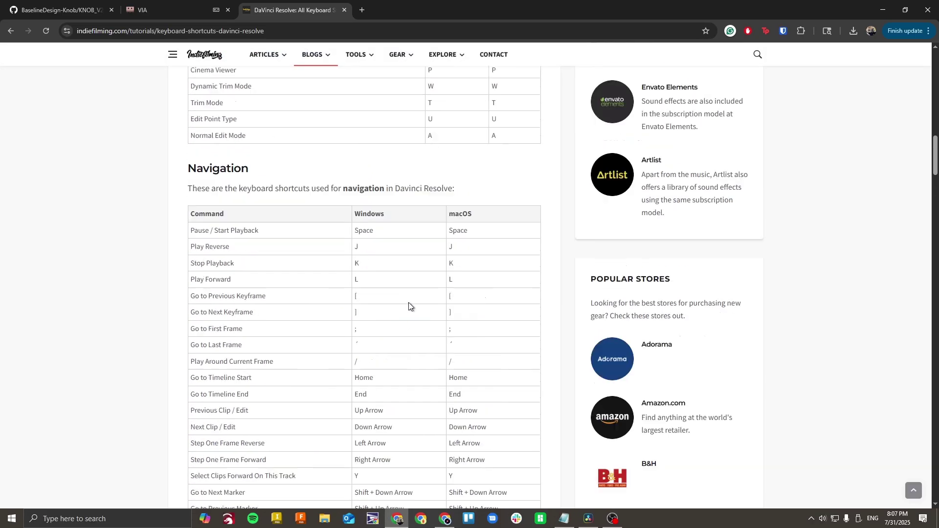
Step: Choose the knob's smooth-scroll direction in VIA, then return to DaVinci Resolve
{"action": "left_click", "coordinate": [198, 5]}
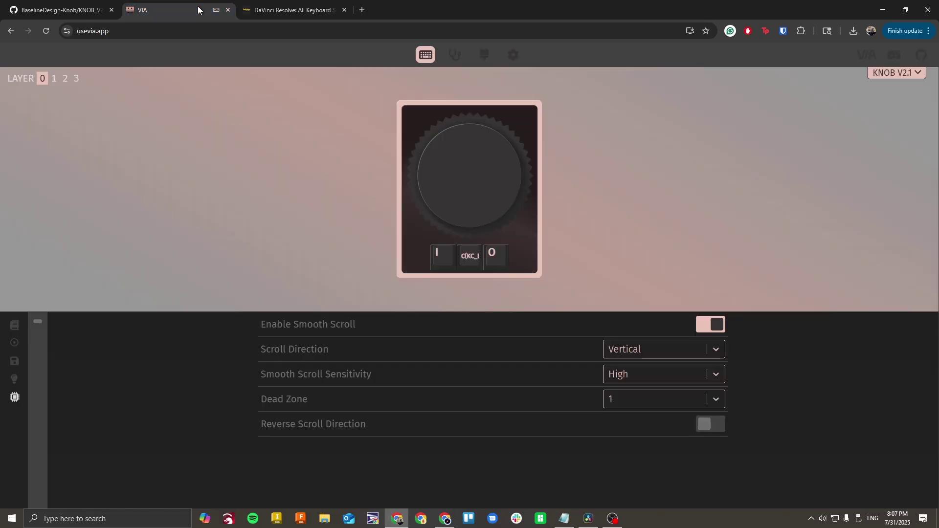
{"action": "left_click", "coordinate": [706, 345]}
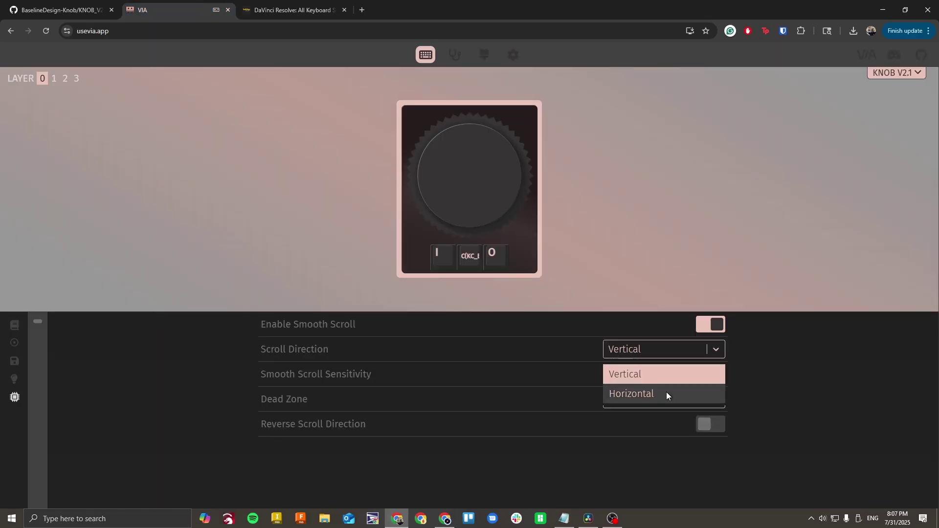
{"action": "left_click", "coordinate": [666, 392]}
{"action": "left_click", "coordinate": [598, 523]}
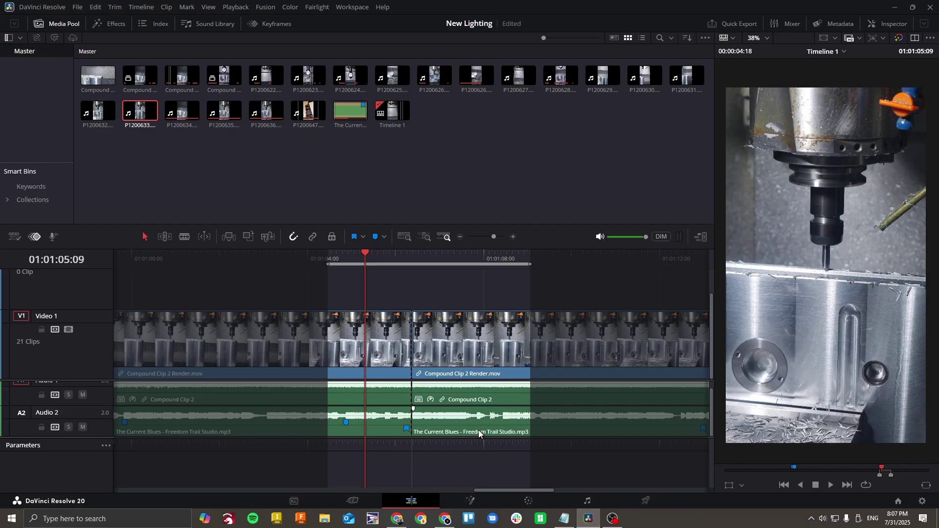
{"action": "scroll", "coordinate": [479, 431], "scroll_direction": "right", "scroll_amount": 5}
{"action": "scroll", "coordinate": [478, 430], "scroll_direction": "right", "scroll_amount": 10}
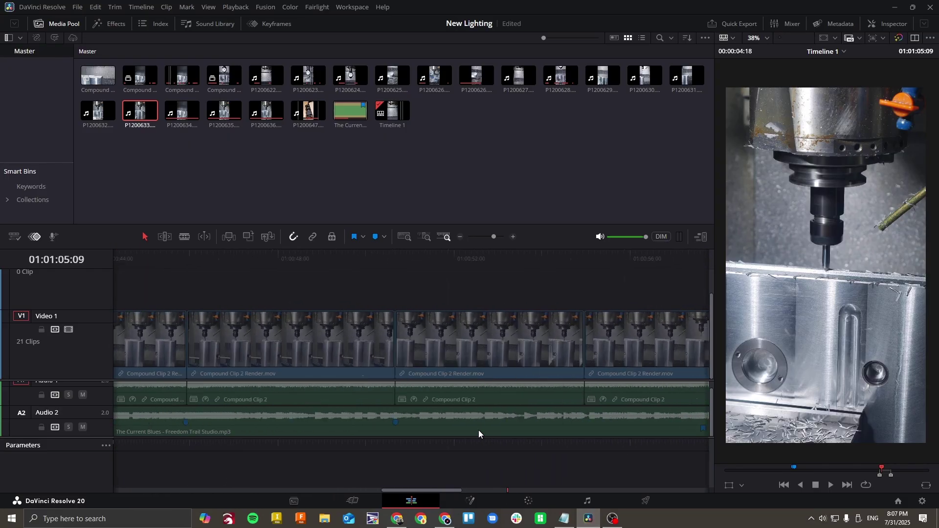
{"action": "scroll", "coordinate": [478, 430], "scroll_direction": "left", "scroll_amount": 8}
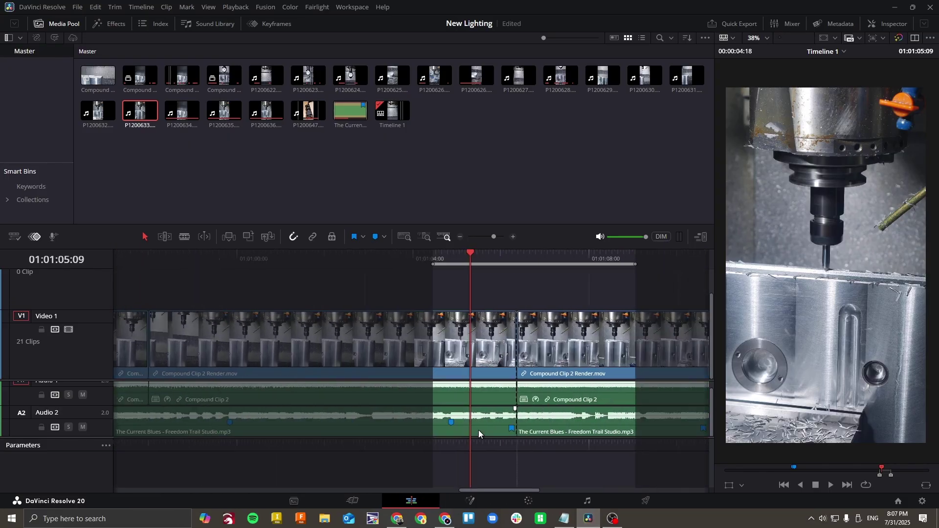
{"action": "scroll", "coordinate": [478, 430], "scroll_direction": "right", "scroll_amount": 3}
{"action": "scroll", "coordinate": [479, 430], "scroll_direction": "left", "scroll_amount": 4}
{"action": "scroll", "coordinate": [479, 430], "scroll_direction": "left", "scroll_amount": 1}
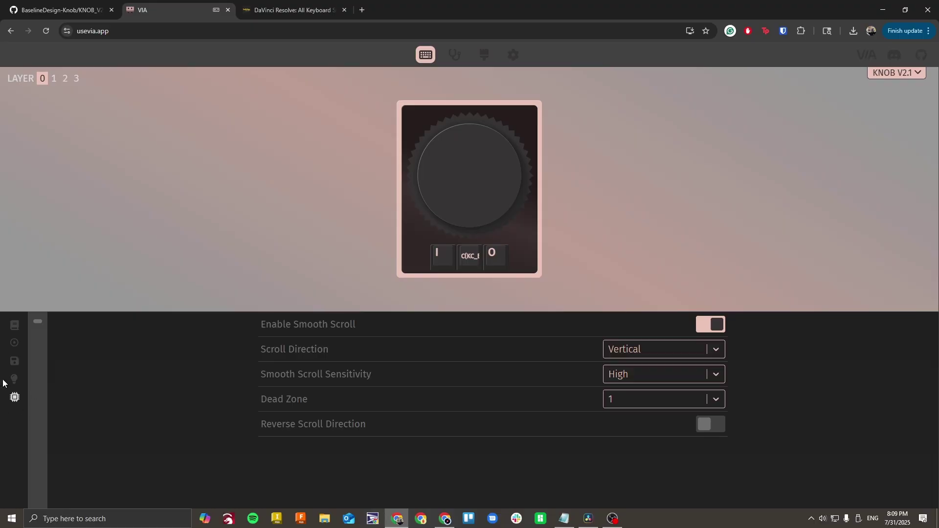
Step: Set the Underglow to Solid Color red (#ff0000) at full brightness
{"action": "left_click", "coordinate": [15, 380]}
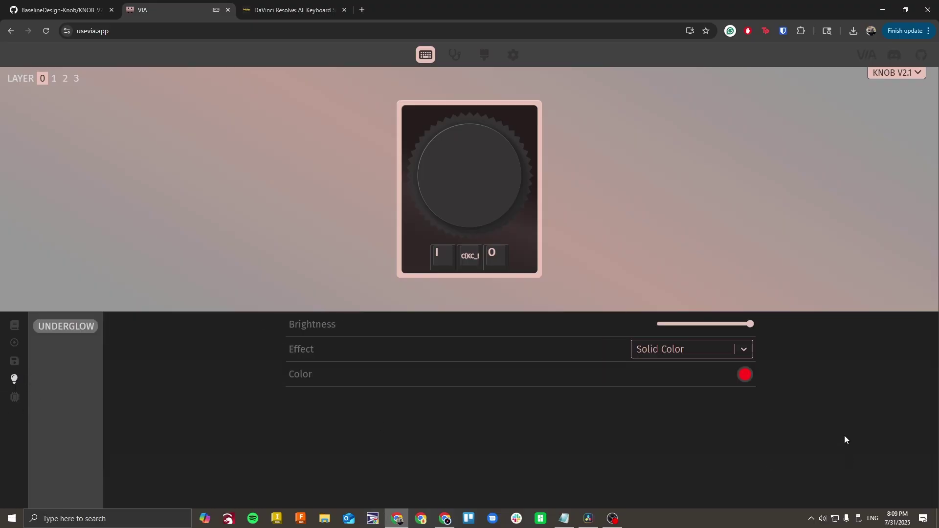
{"action": "left_click", "coordinate": [745, 375]}
{"action": "left_click", "coordinate": [582, 435]}
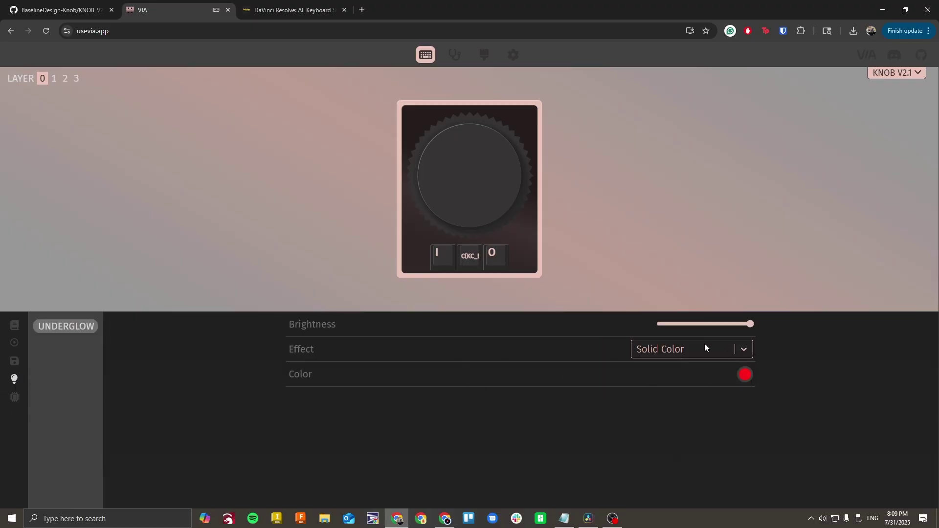